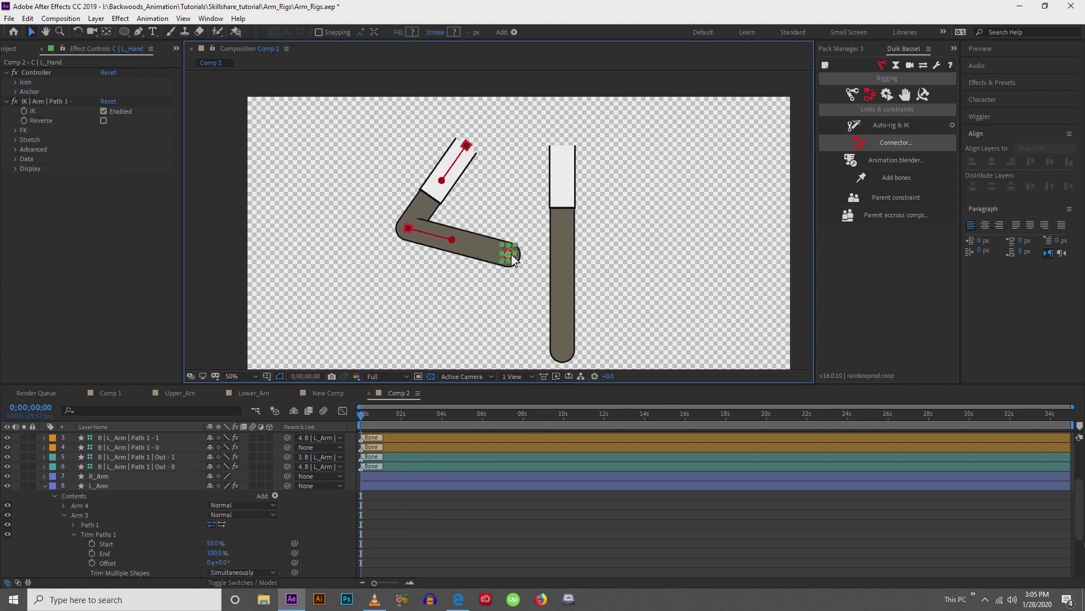
- Drag the L_Hand controller up and left so the left arm extends nearly straight and horizontal
{"action": "left_click_drag", "start_coordinate": [510, 257], "coordinate": [467, 223]}
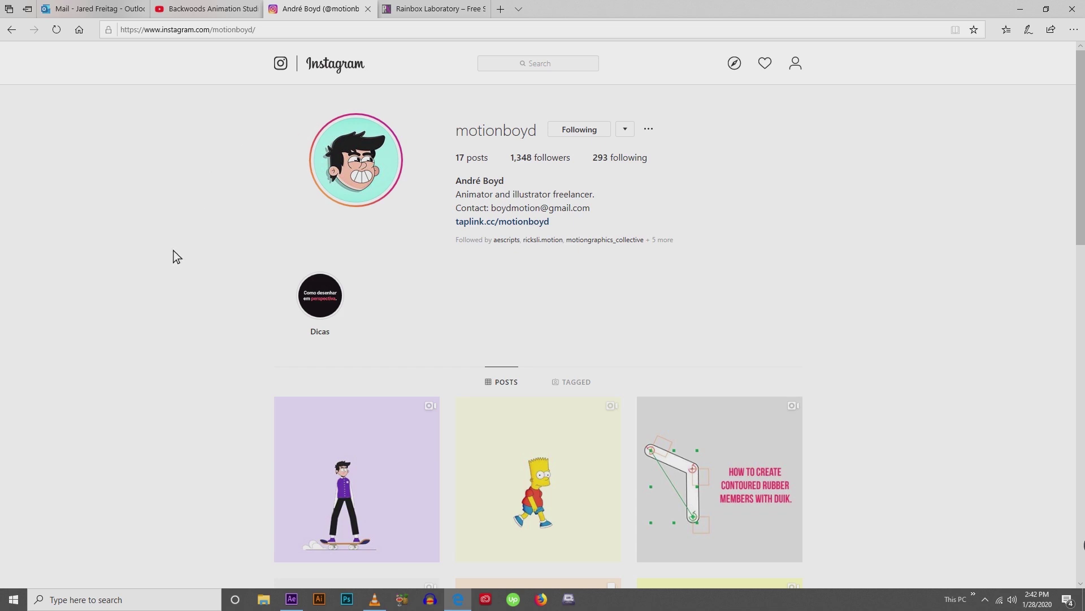
- Scroll through the animator's Instagram post grid and back up to the Duik rubber-member post
{"action": "scroll", "coordinate": [186, 261], "scroll_direction": "down", "scroll_amount": 5}
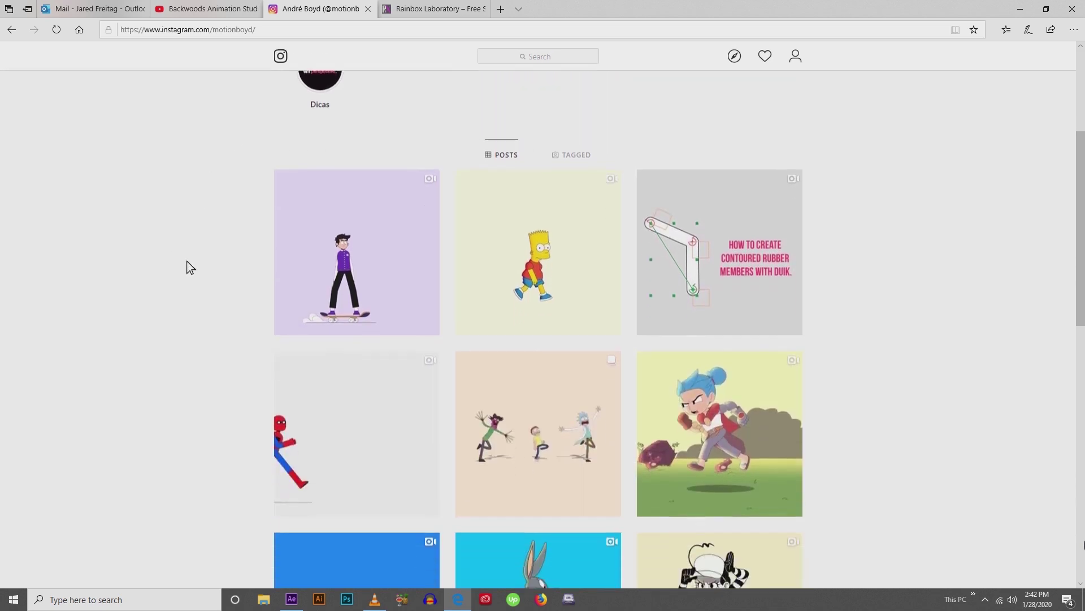
{"action": "scroll", "coordinate": [418, 374], "scroll_direction": "down", "scroll_amount": 3}
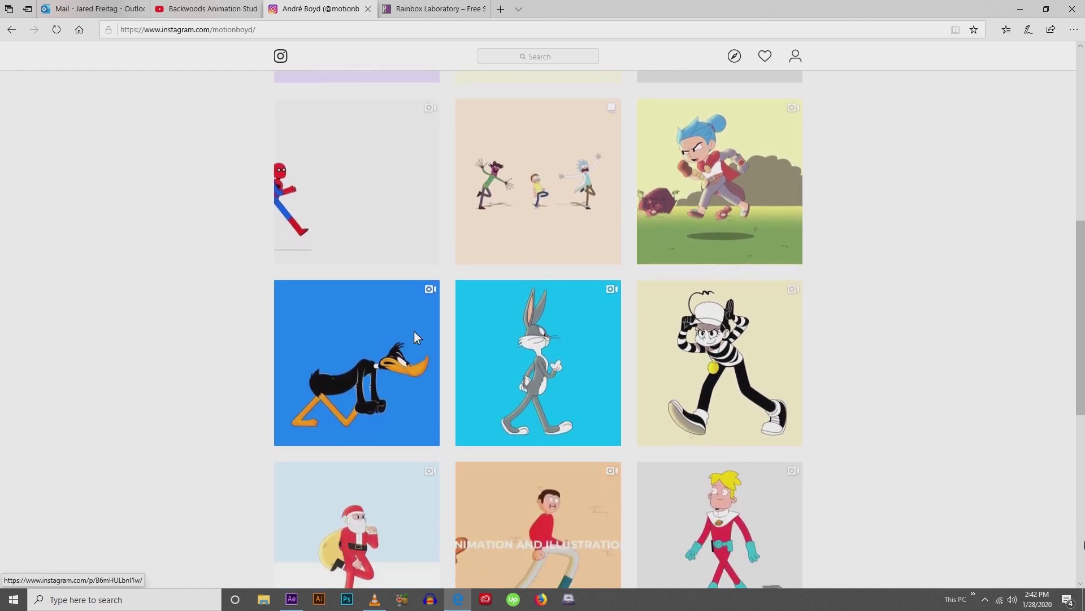
{"action": "scroll", "coordinate": [384, 344], "scroll_direction": "up", "scroll_amount": 3}
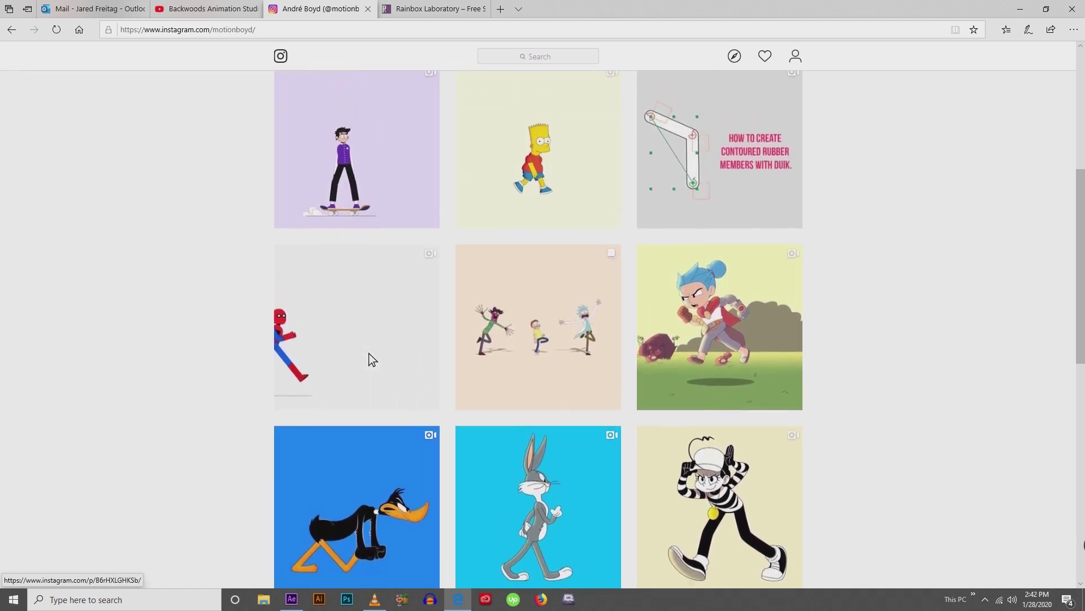
{"action": "scroll", "coordinate": [364, 354], "scroll_direction": "up", "scroll_amount": 5}
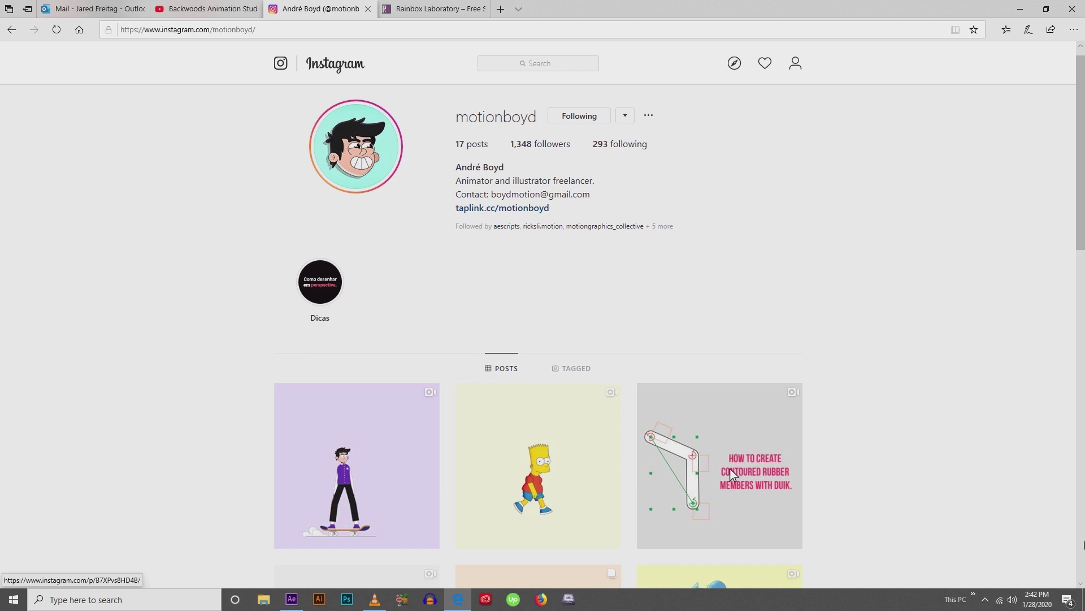
{"action": "scroll", "coordinate": [732, 474], "scroll_direction": "down", "scroll_amount": 2}
- Open the Duik contoured rubber-member post, mute its audio, and switch to the Rainbox Laboratory tab
{"action": "left_click", "coordinate": [730, 396]}
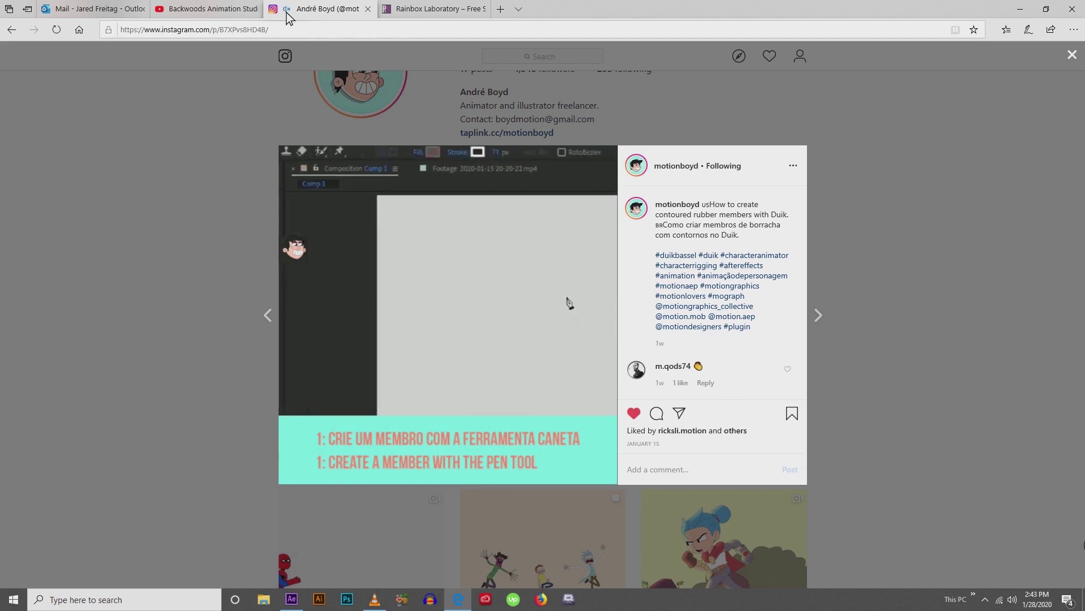
{"action": "left_click", "coordinate": [286, 10]}
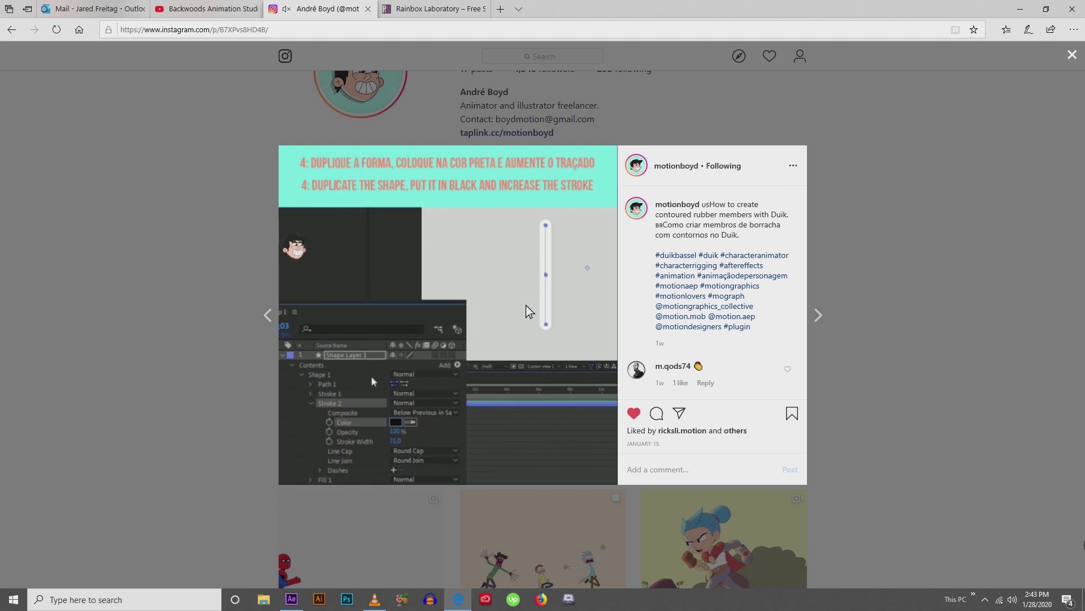
{"action": "key", "text": "ctrl+Tab"}
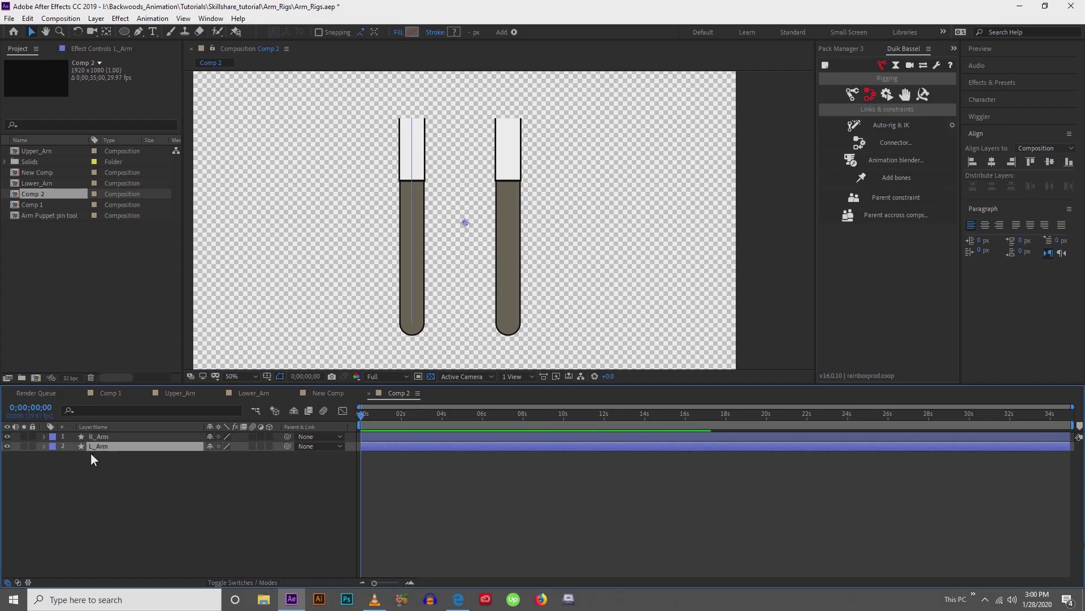
- Expand the L_Arm layer's contents and select its Arm shape group
{"action": "left_click", "coordinate": [44, 446]}
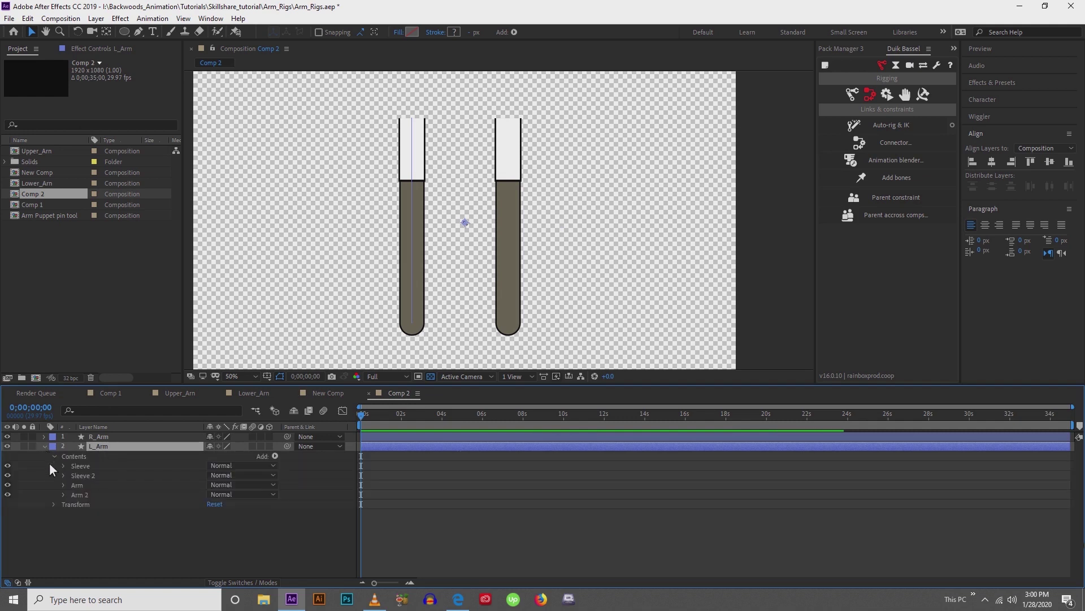
{"action": "left_click", "coordinate": [78, 484]}
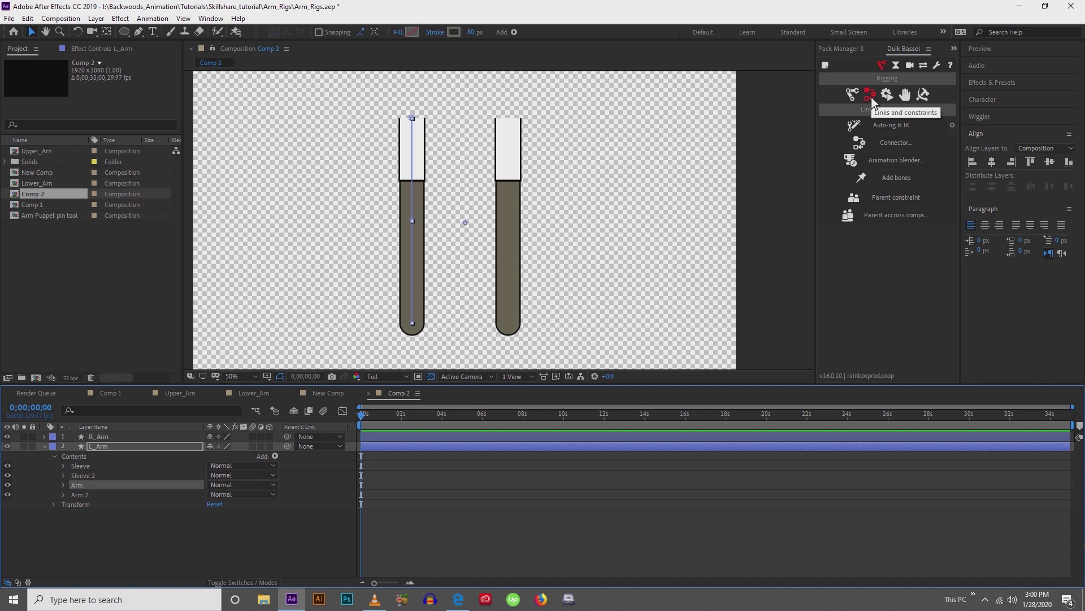
- Add Duik bones along L_Arm's Arm path and delete the three B | L_Arm | Transform bones
{"action": "left_click", "coordinate": [894, 178]}
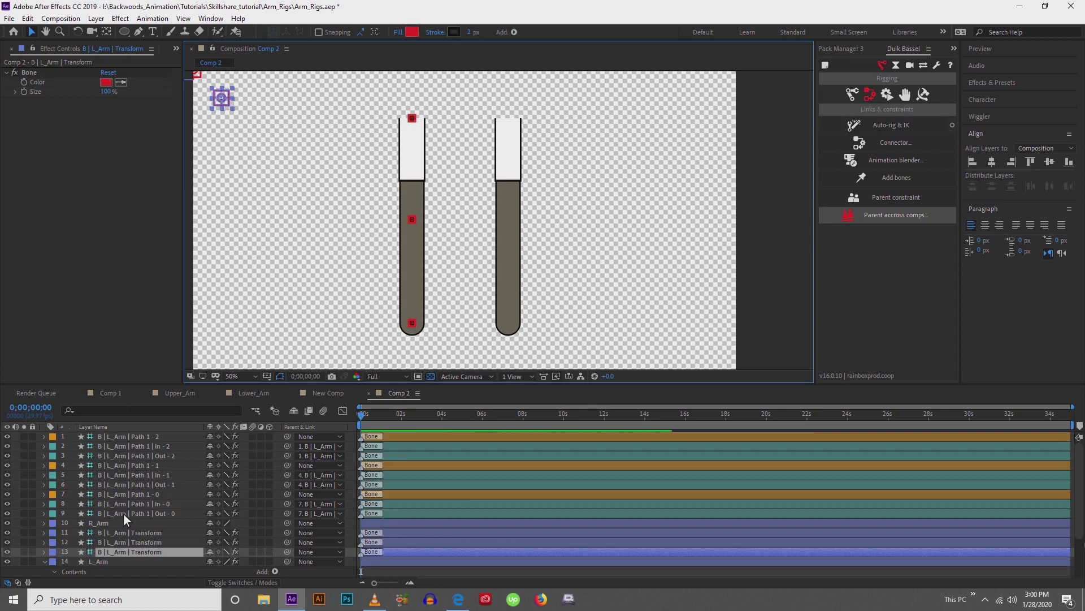
{"action": "left_click", "coordinate": [45, 561]}
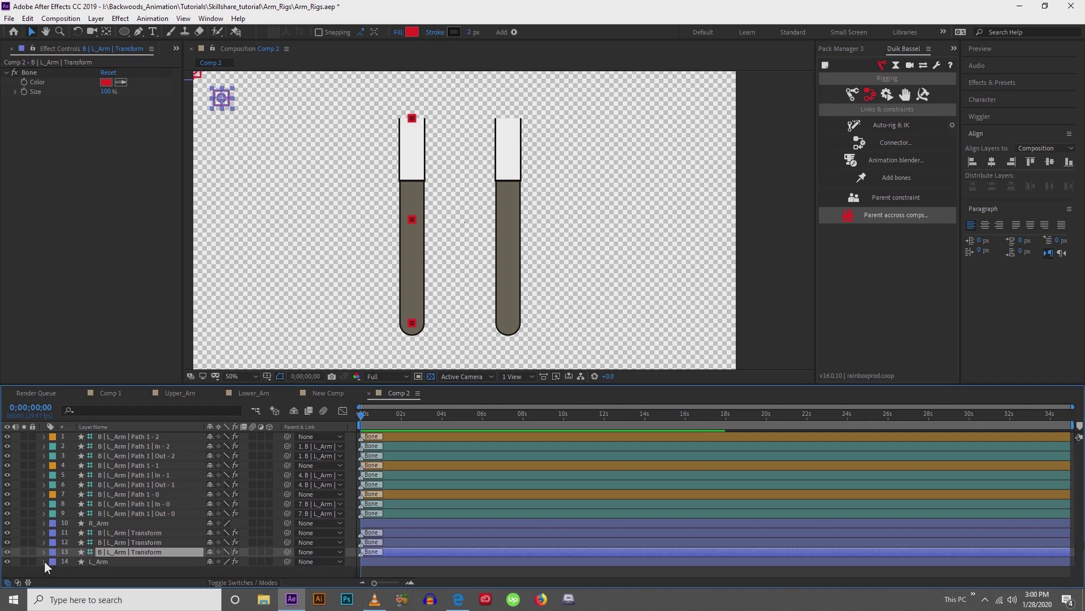
{"action": "left_click", "coordinate": [121, 533], "text": "shift"}
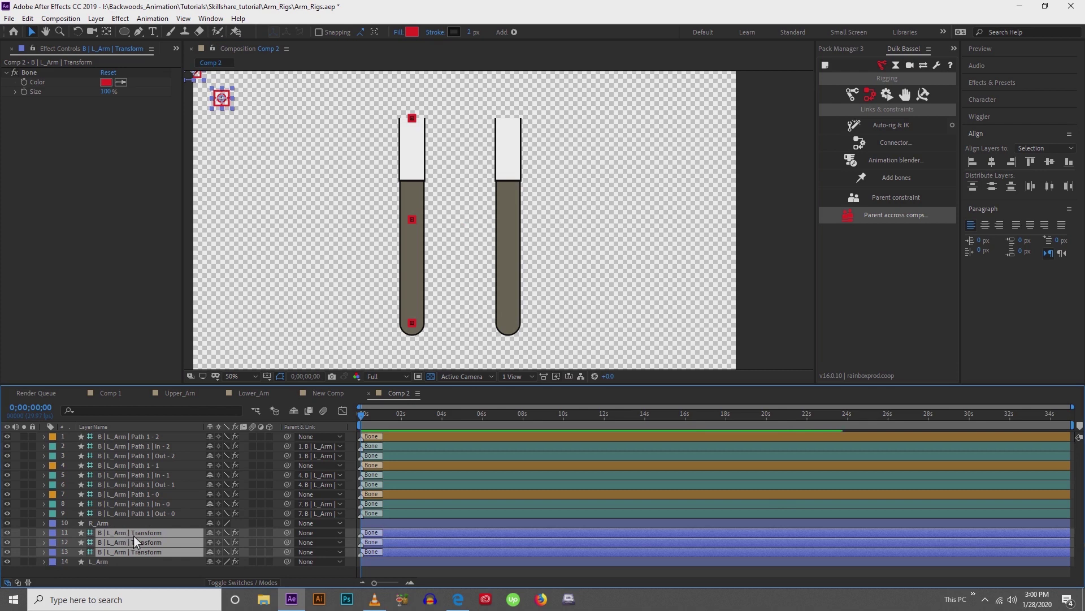
{"action": "key", "text": "Delete"}
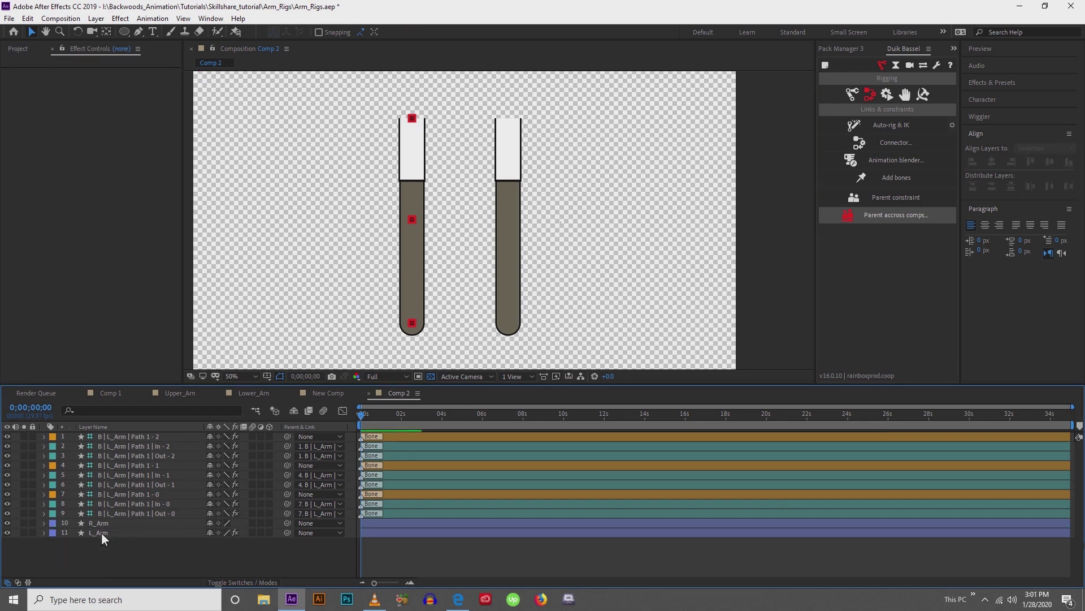
- Delete the left arm's In - 0 bone layer
{"action": "left_click", "coordinate": [117, 512]}
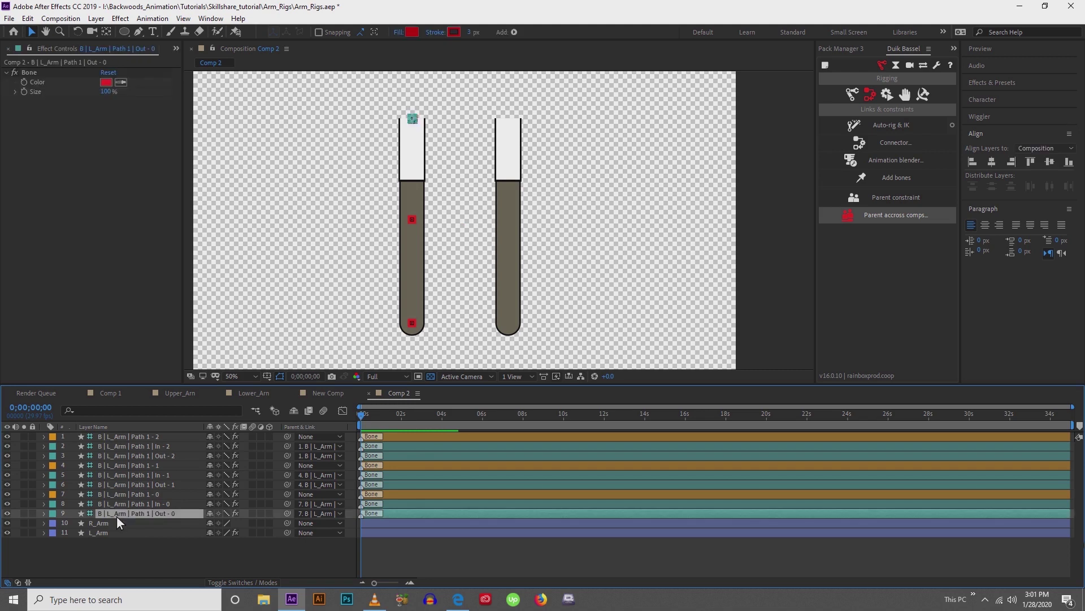
{"action": "left_click", "coordinate": [117, 554]}
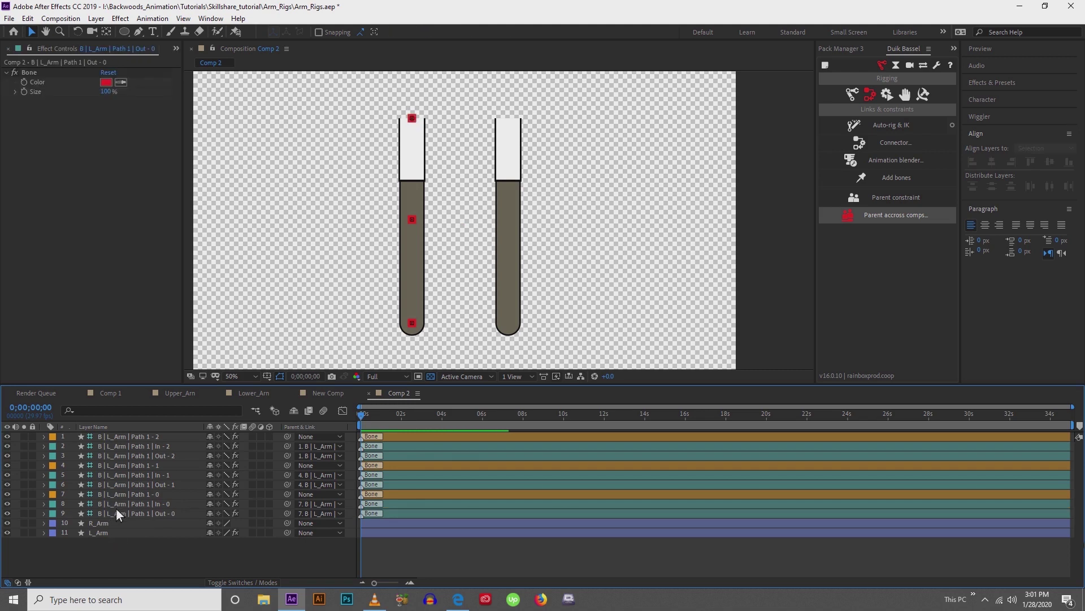
{"action": "left_click", "coordinate": [116, 513]}
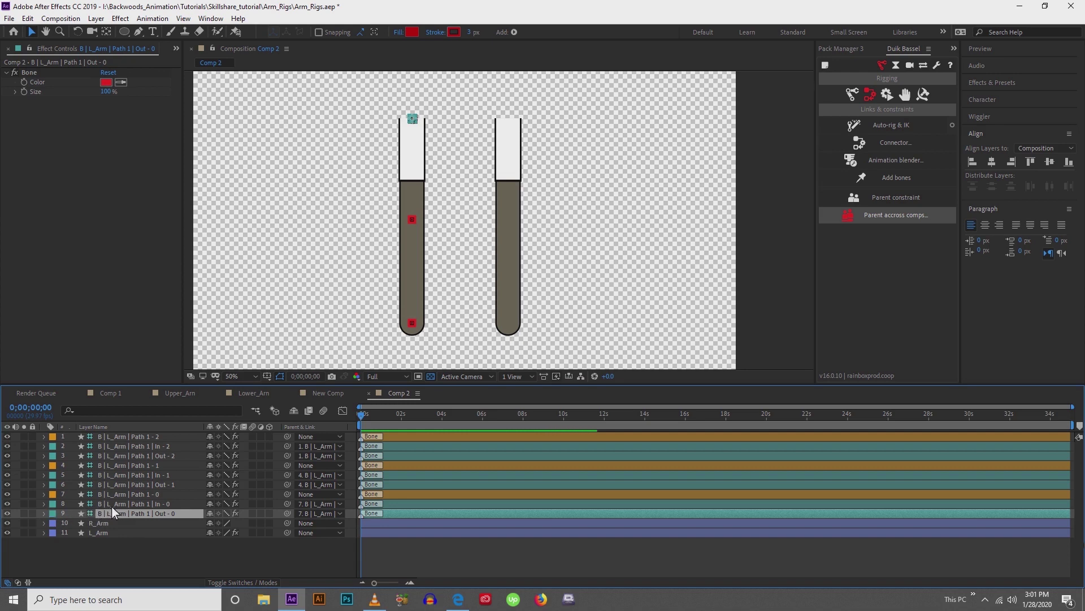
{"action": "left_click", "coordinate": [112, 506]}
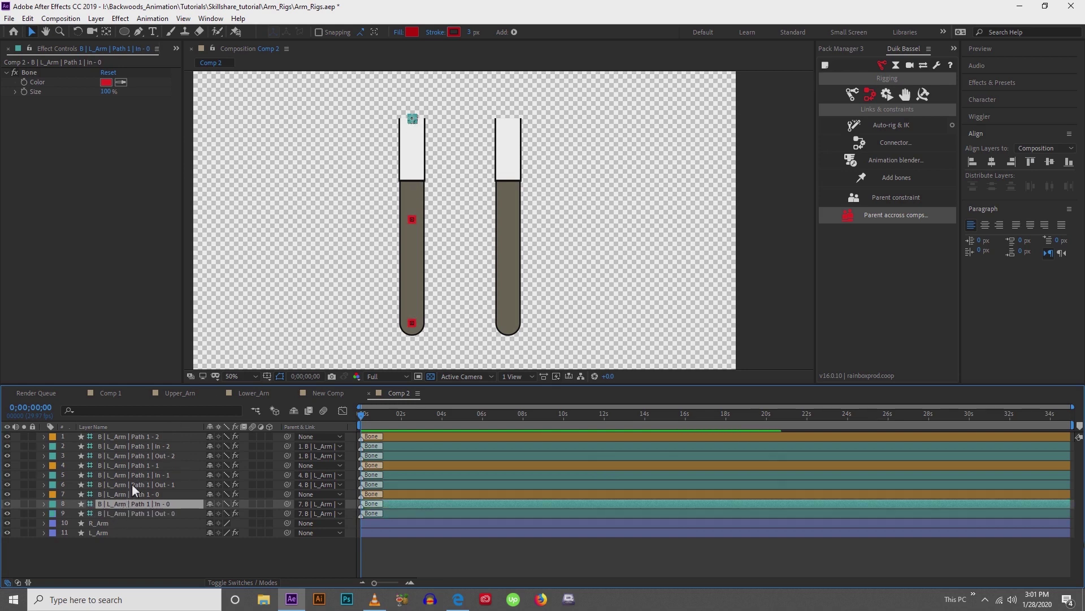
{"action": "left_click_drag", "start_coordinate": [413, 120], "coordinate": [376, 109]}
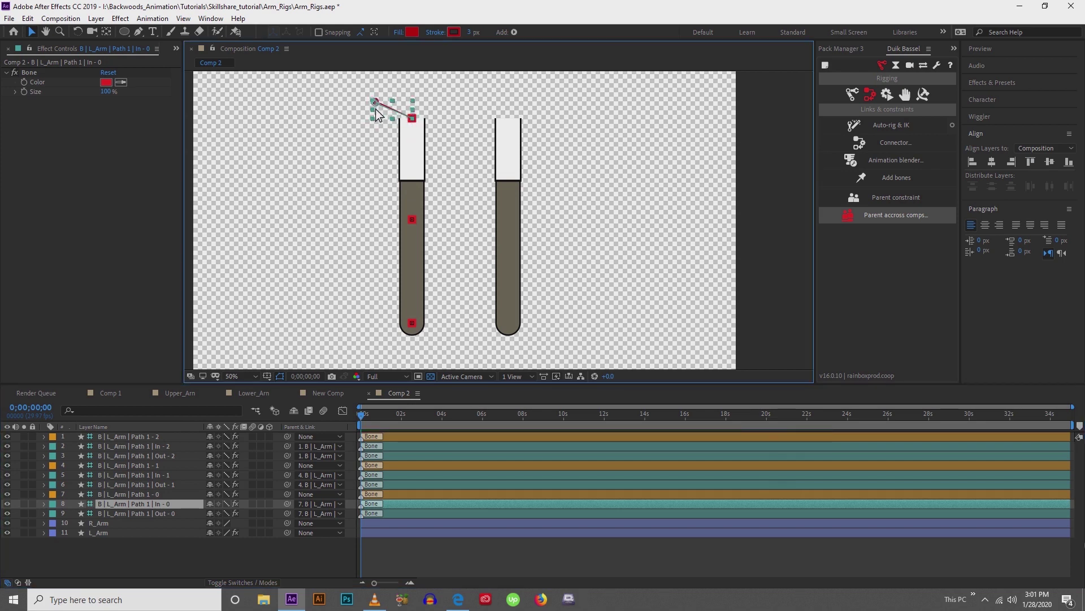
{"action": "key", "text": "Delete"}
- Move the Out - 0 and Out - 1 bone handles down inside the arm
{"action": "left_click", "coordinate": [134, 508]}
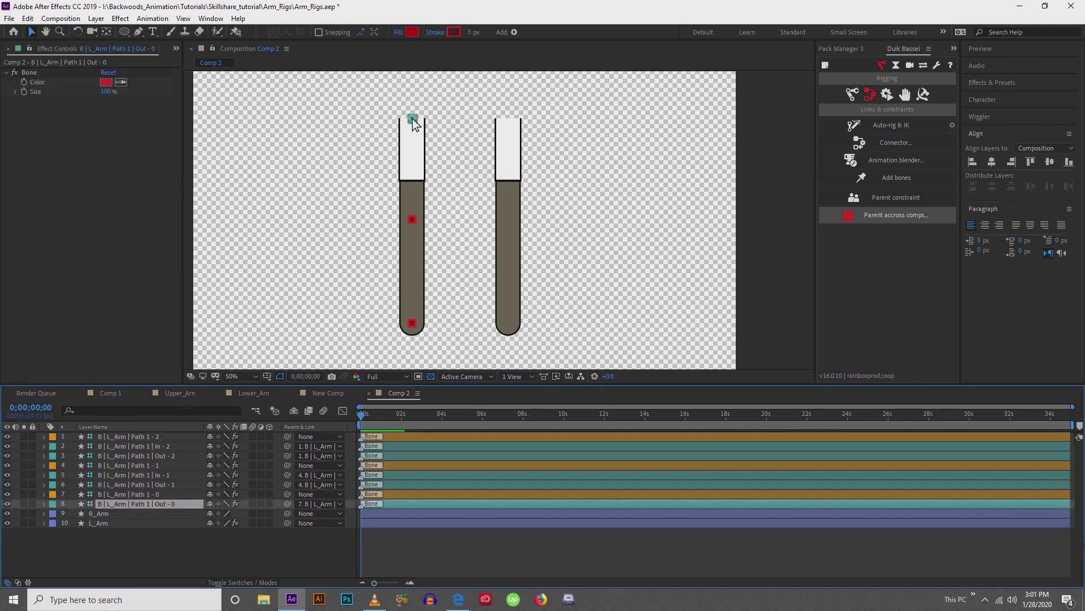
{"action": "left_click_drag", "start_coordinate": [412, 118], "coordinate": [416, 162]}
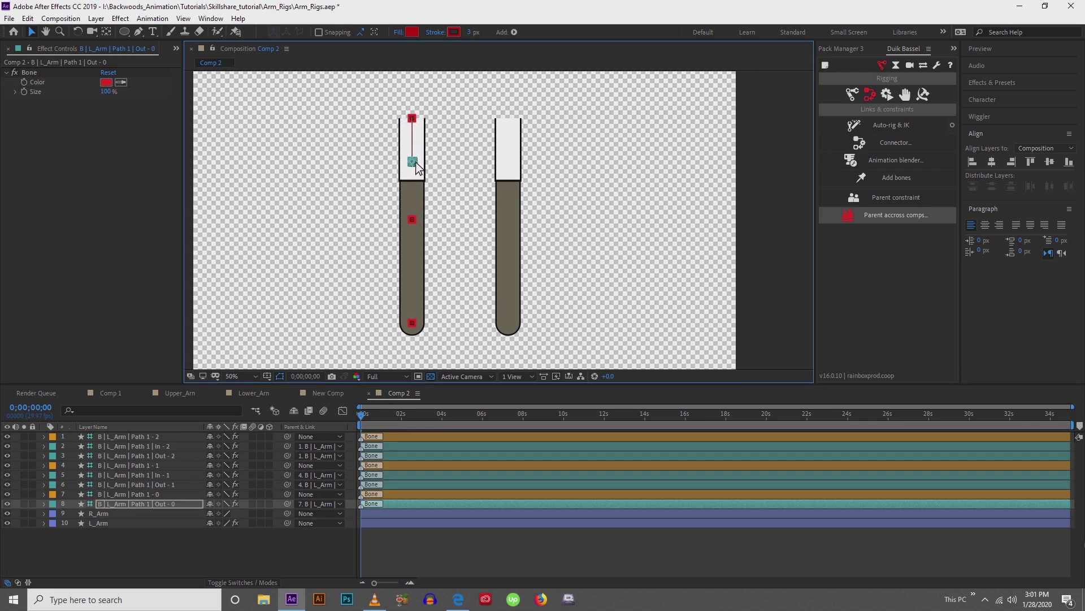
{"action": "left_click", "coordinate": [117, 485]}
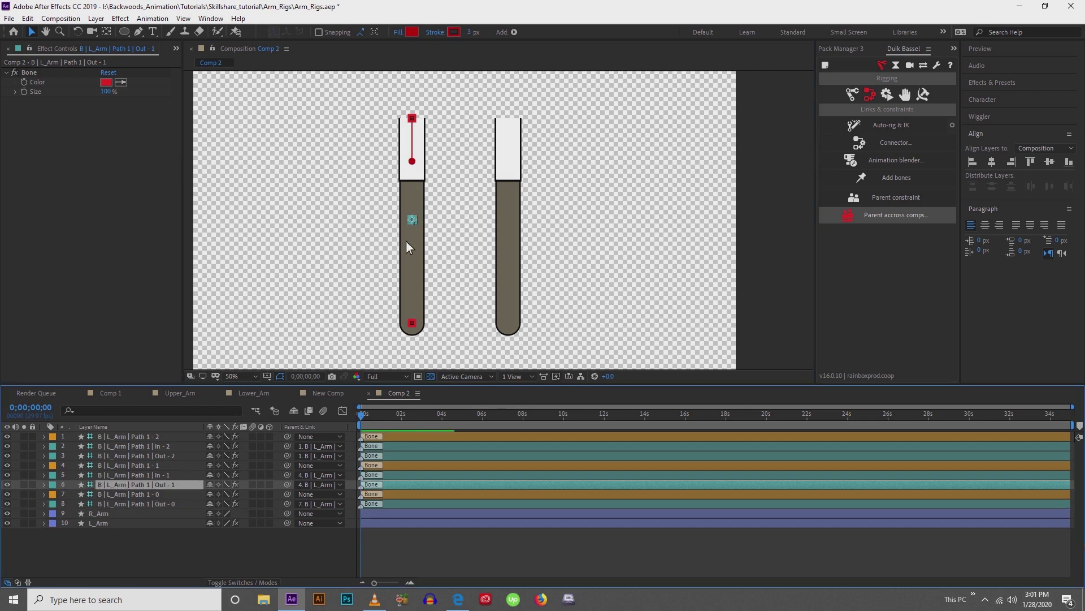
{"action": "left_click_drag", "start_coordinate": [413, 224], "coordinate": [414, 251]}
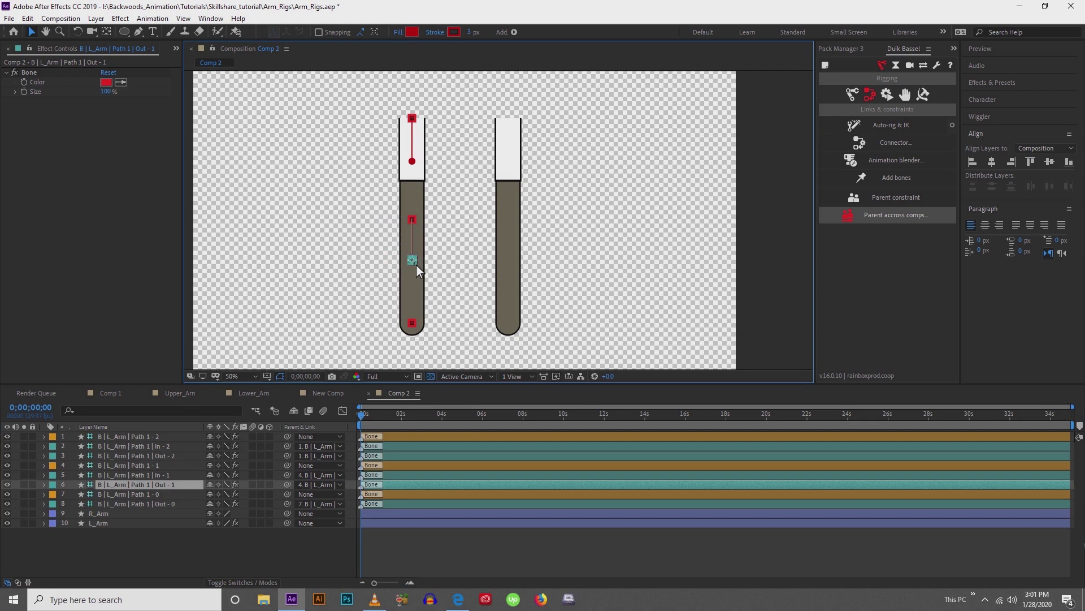
{"action": "key", "text": "Return"}
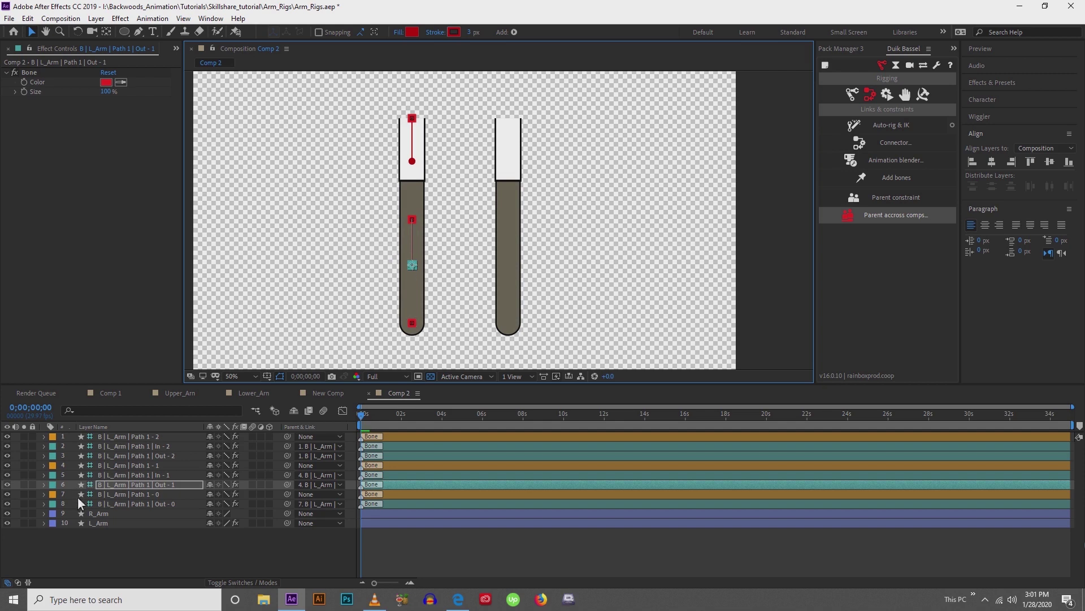
- Delete the In - 1, In - 2 and Out - 2 bone layers
{"action": "left_click", "coordinate": [127, 476]}
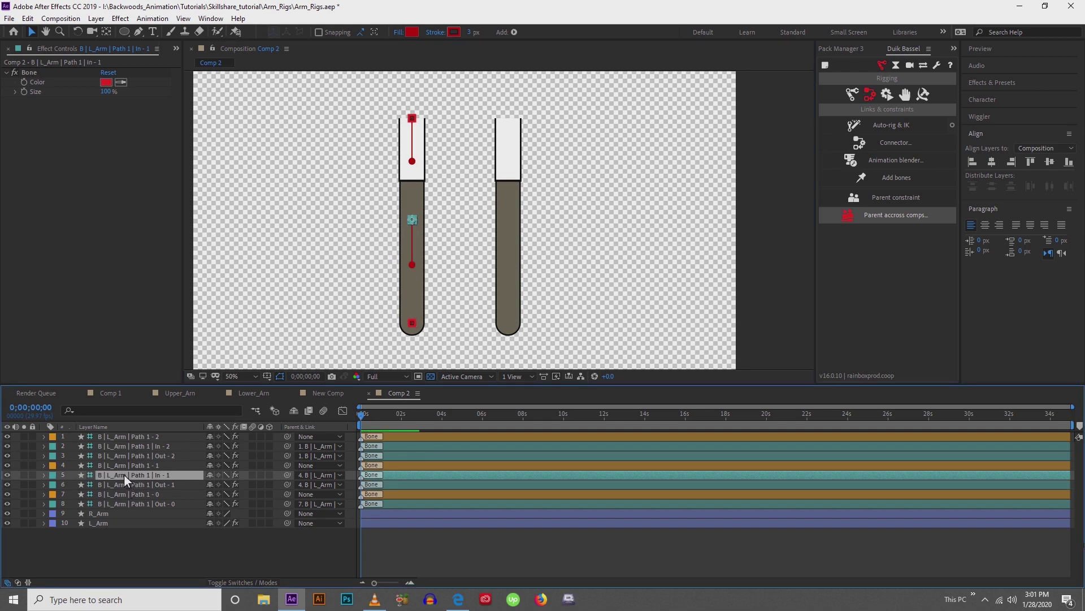
{"action": "key", "text": "Delete"}
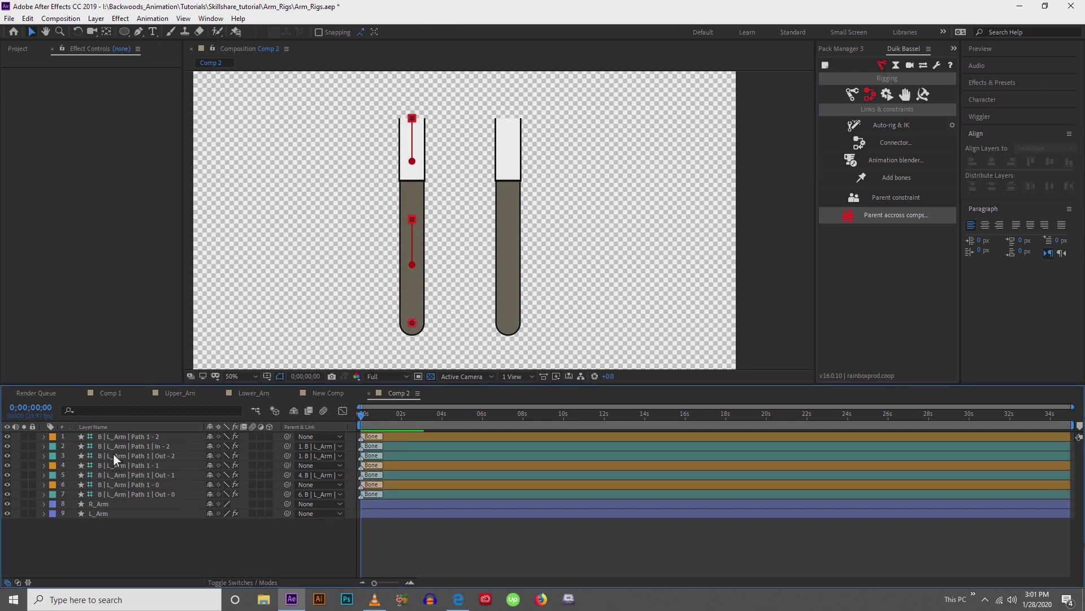
{"action": "left_click", "coordinate": [113, 454]}
{"action": "left_click", "coordinate": [115, 447], "text": "ctrl"}
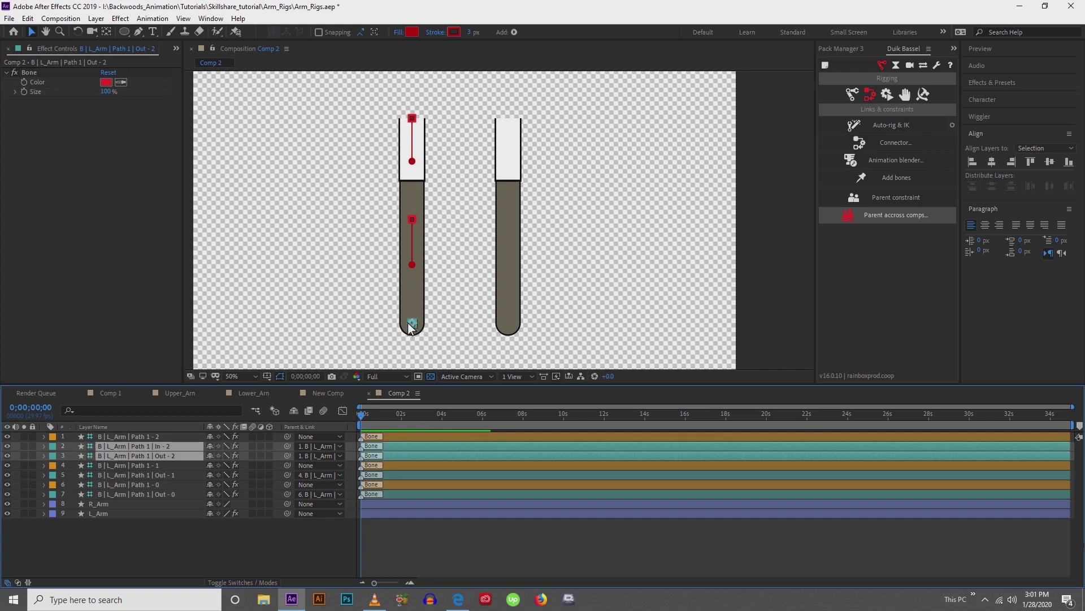
{"action": "key", "text": "Delete"}
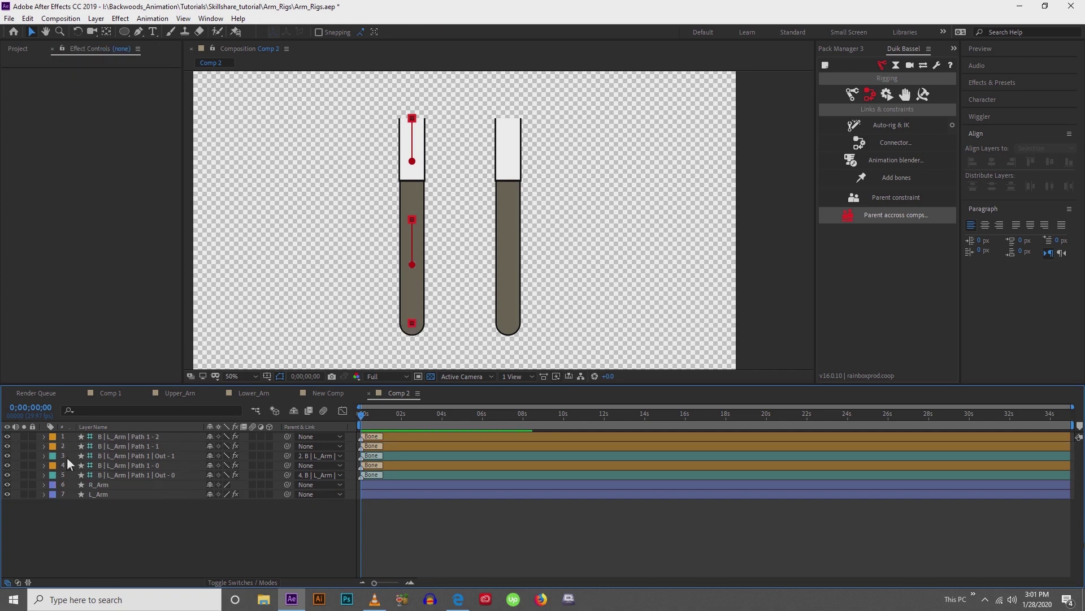
- Move Path 1 - 0 up a row, then parent Path 1 - 2 to Path 1 - 1 and Path 1 - 1 to Path 1 - 0
{"action": "left_click_drag", "start_coordinate": [117, 465], "coordinate": [119, 453]}
{"action": "left_click", "coordinate": [108, 438]}
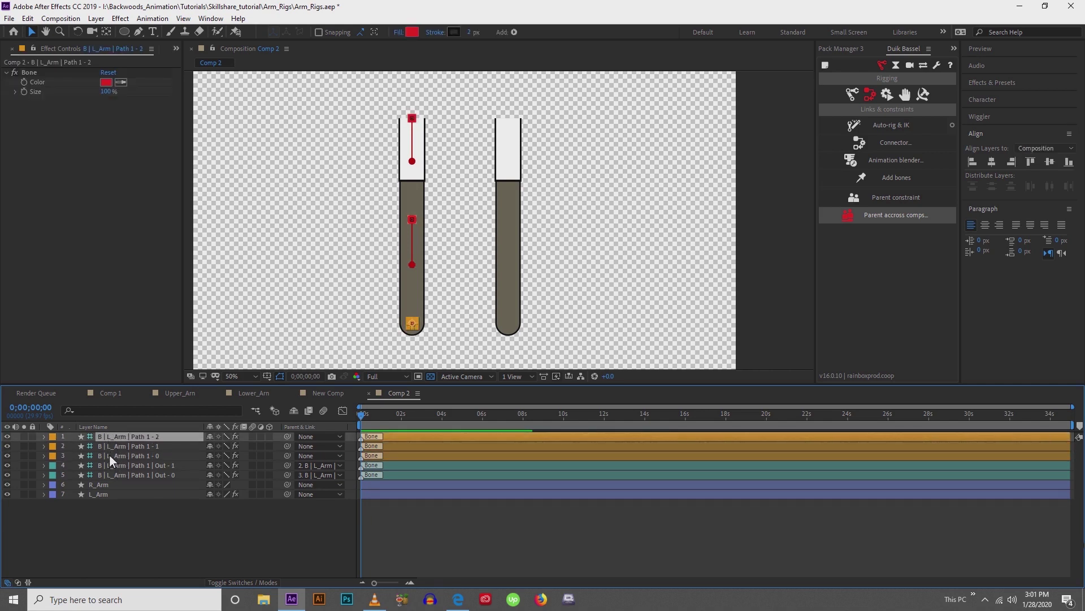
{"action": "left_click", "coordinate": [108, 456], "text": "shift"}
{"action": "left_click", "coordinate": [124, 464]}
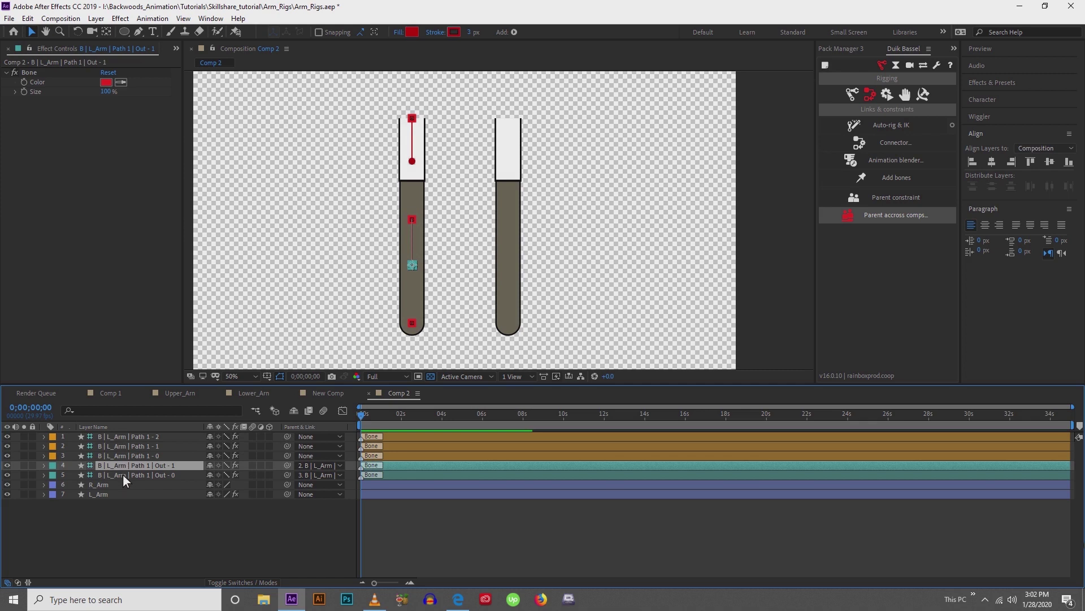
{"action": "left_click", "coordinate": [123, 475], "text": "shift"}
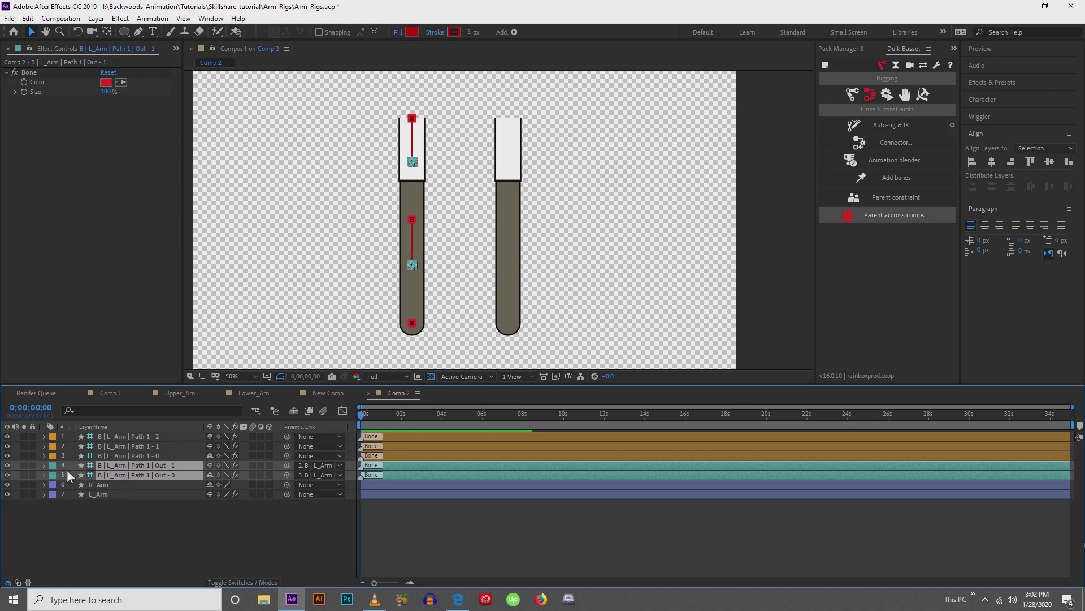
{"action": "left_click", "coordinate": [144, 506]}
{"action": "left_click", "coordinate": [125, 435]}
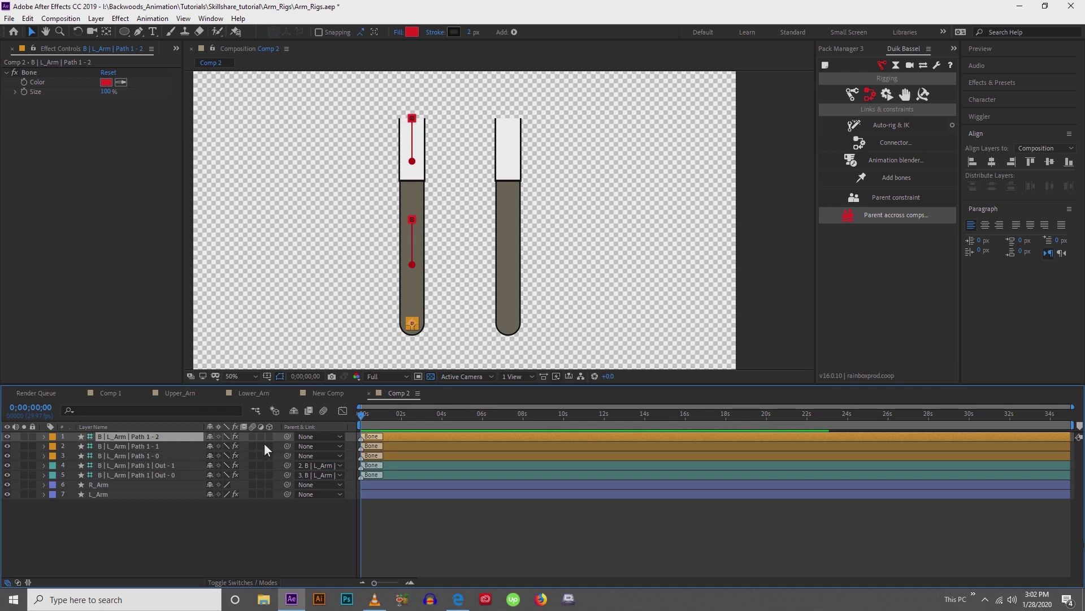
{"action": "left_click_drag", "start_coordinate": [235, 437], "coordinate": [145, 447]}
{"action": "left_click", "coordinate": [145, 447]}
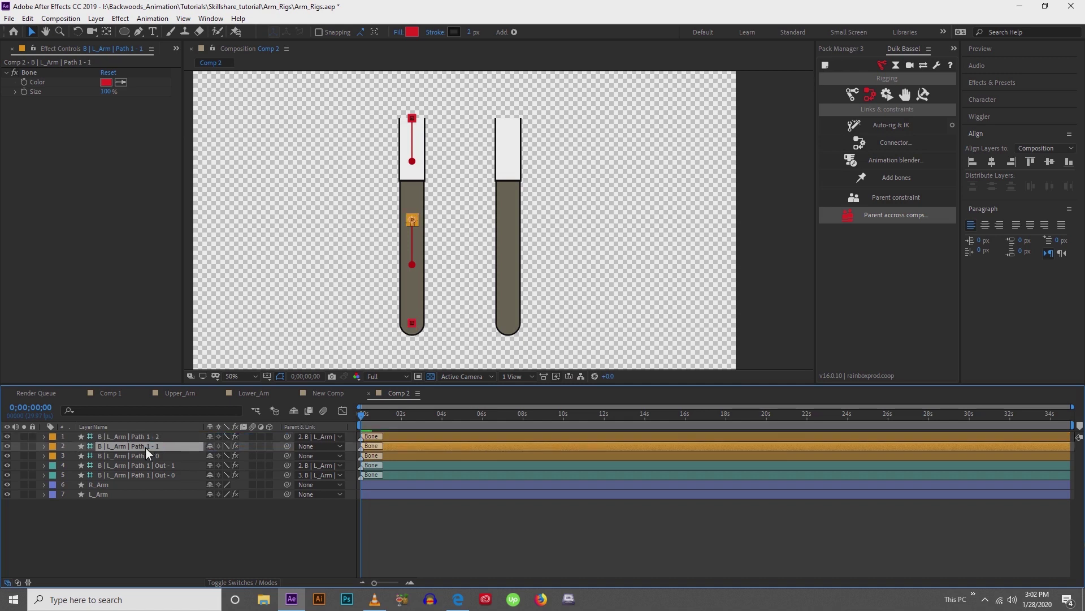
{"action": "left_click_drag", "start_coordinate": [288, 447], "coordinate": [158, 456]}
- Create a Duik controller for the end bone Path 1 - 2 and bring it into view
{"action": "left_click", "coordinate": [156, 437]}
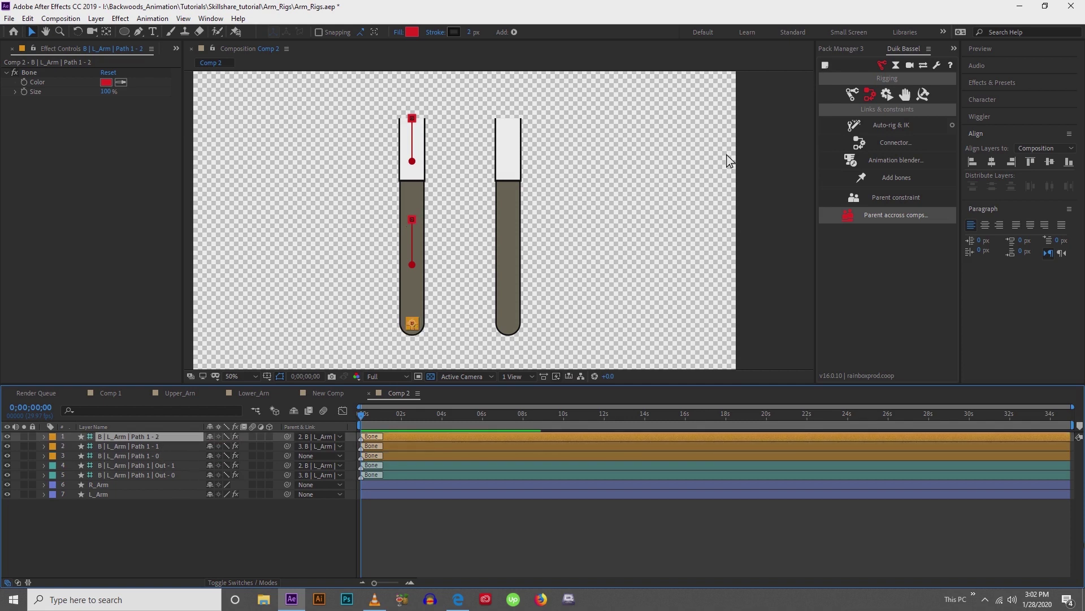
{"action": "left_click", "coordinate": [907, 95]}
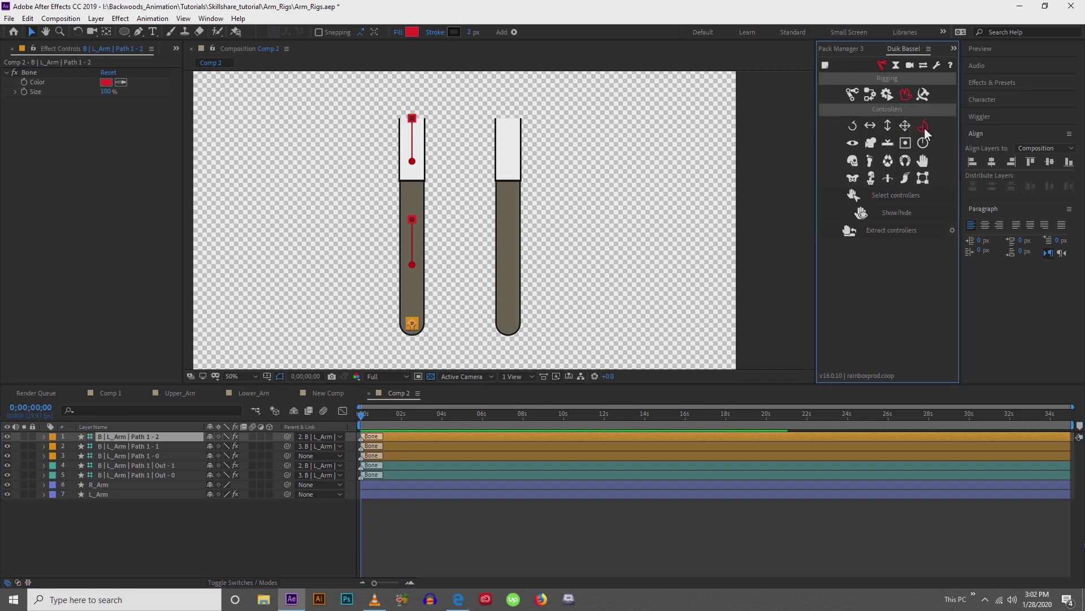
{"action": "left_click", "coordinate": [923, 126]}
{"action": "scroll", "coordinate": [502, 263], "scroll_direction": "up", "scroll_amount": 2}
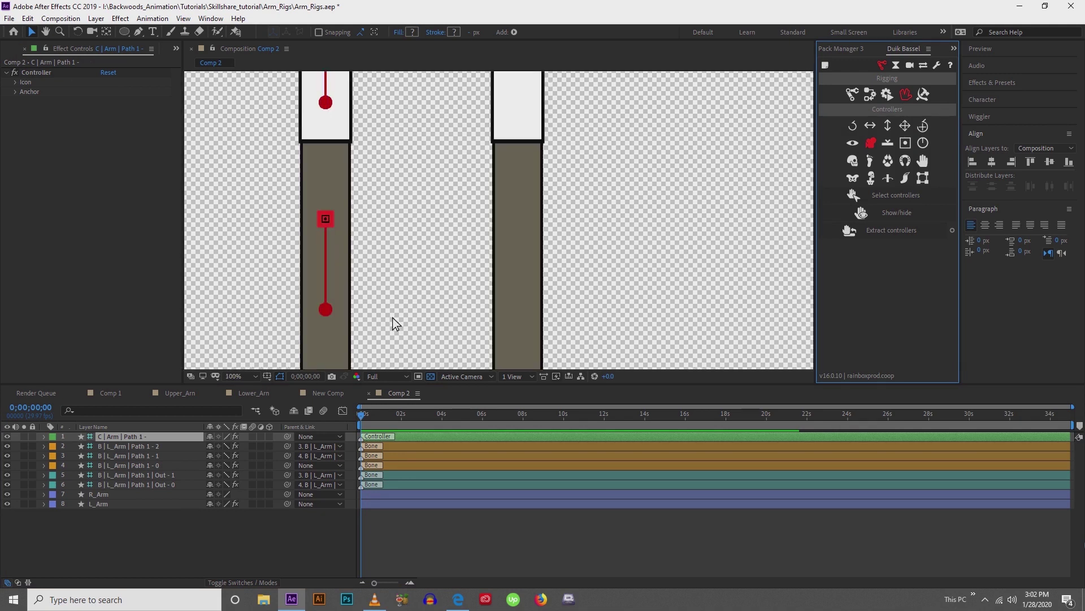
{"action": "left_click_drag", "start_coordinate": [393, 322], "coordinate": [419, 169]}
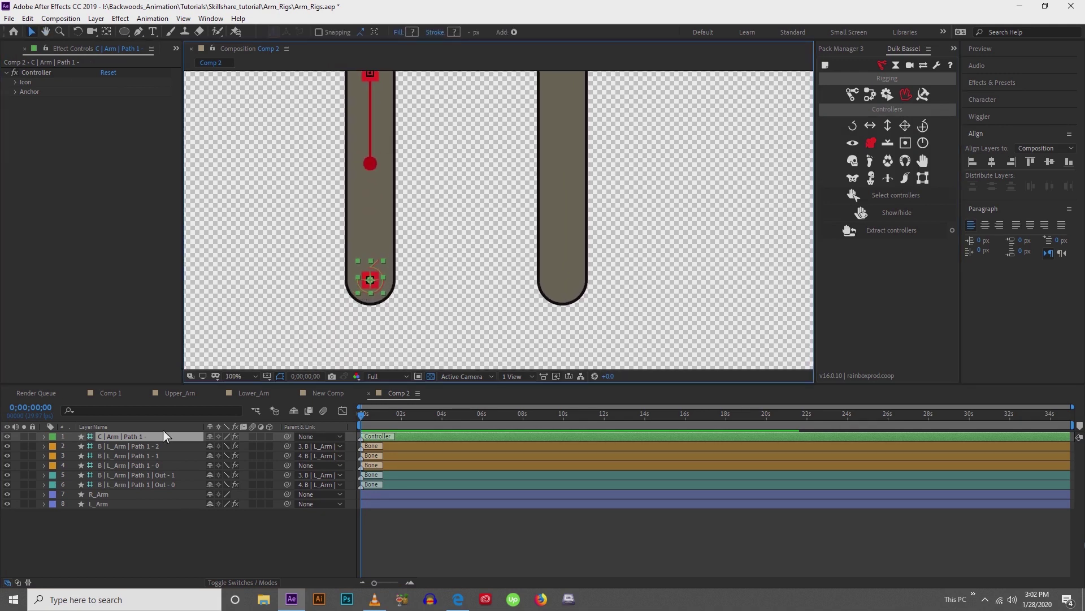
{"action": "left_click", "coordinate": [124, 440]}
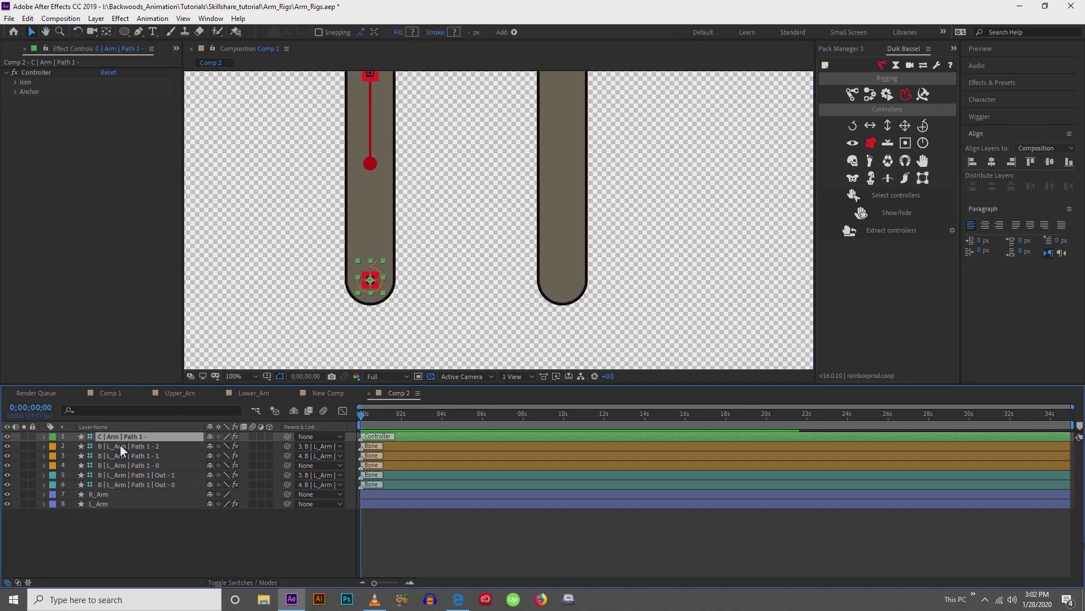
- Rename the new controller layer to 'C | L_Hand' and return to the Selection tool
{"action": "key", "text": "Return"}
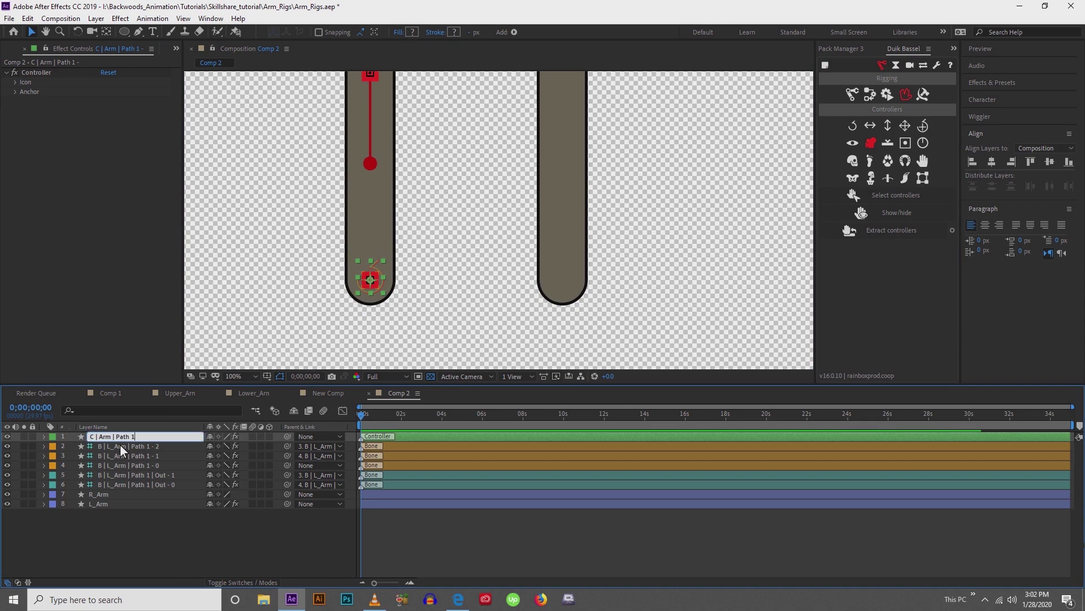
{"action": "type", "text": "C | L_Hand"}
{"action": "key", "text": "Return"}
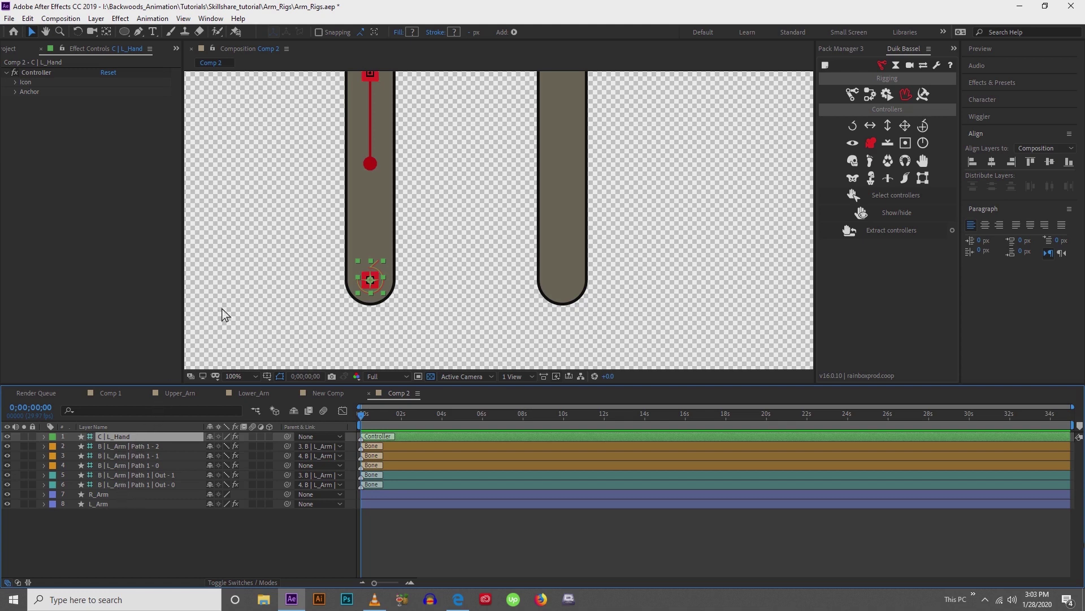
{"action": "scroll", "coordinate": [328, 251], "scroll_direction": "down", "scroll_amount": 2}
{"action": "key", "text": "v"}
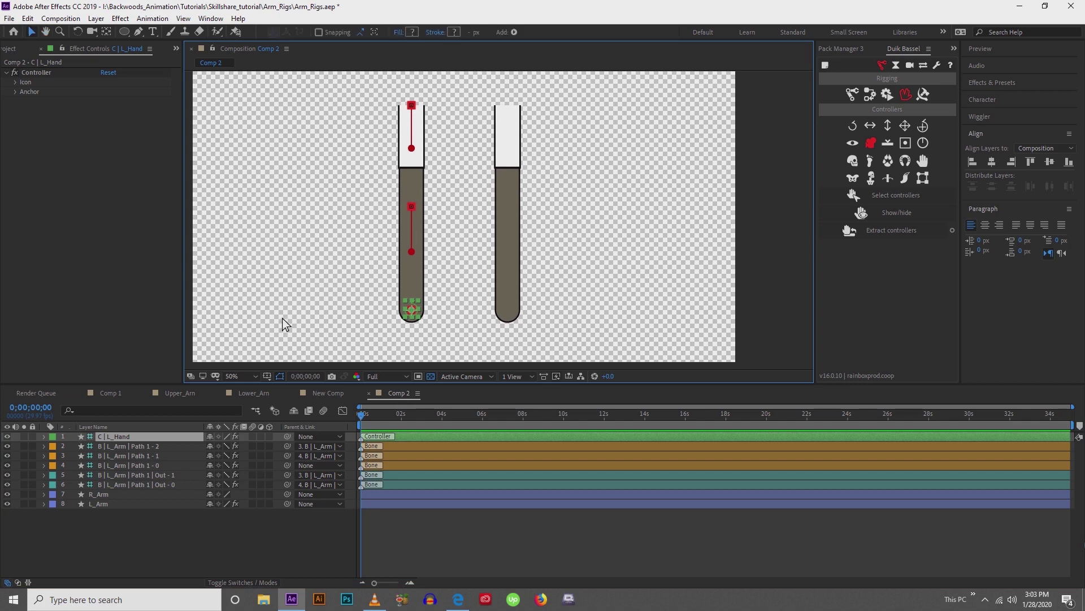
- Select bones Path 1 - 2, Path 1 - 1 and Path 1 - 0 plus the C | L_Hand controller
{"action": "left_click", "coordinate": [134, 445]}
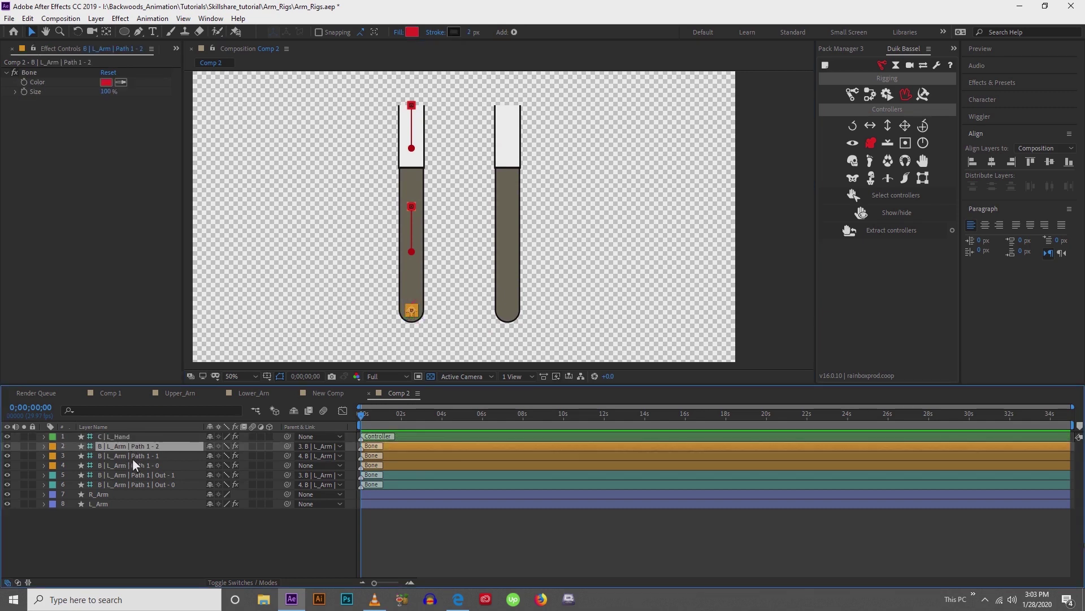
{"action": "left_click", "coordinate": [135, 457], "text": "ctrl"}
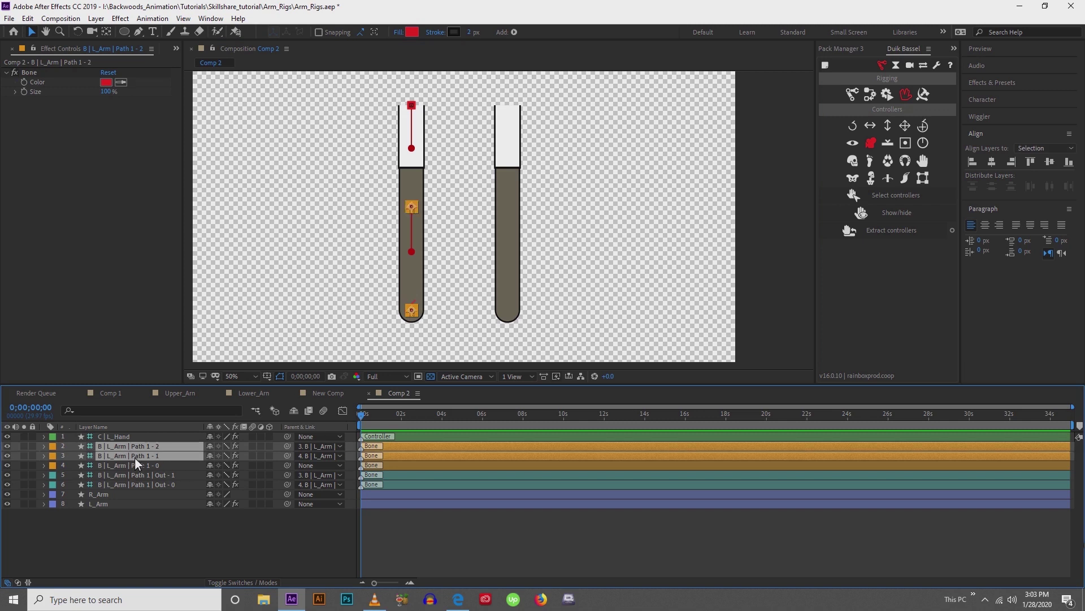
{"action": "left_click", "coordinate": [135, 466], "text": "ctrl"}
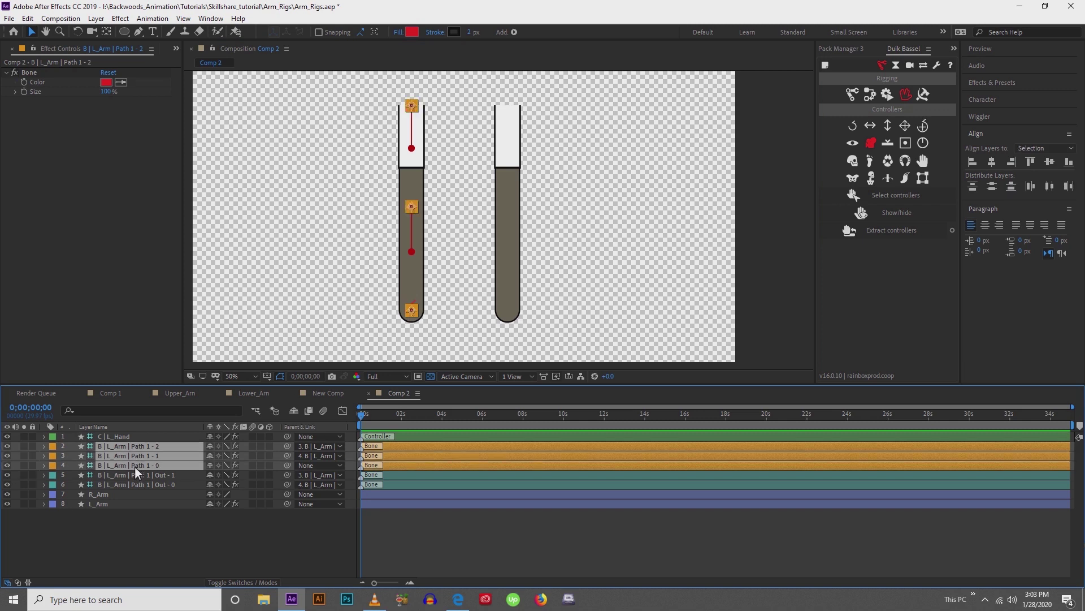
{"action": "left_click", "coordinate": [120, 436], "text": "ctrl"}
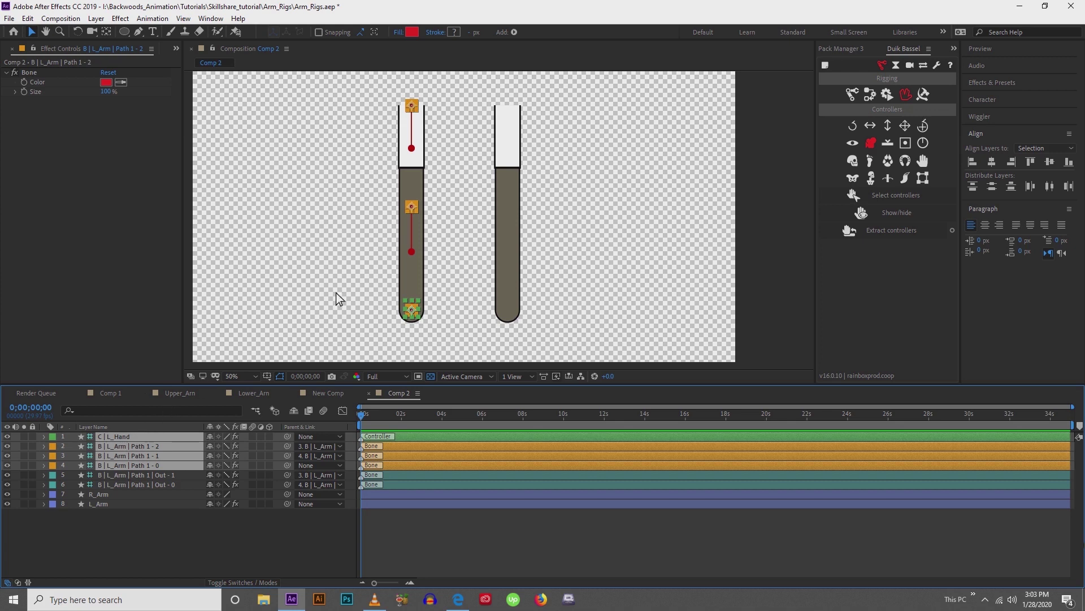
- Build a Duik Auto-rig & IK on the left arm bones and drag the hand controller up to test the elbow bend
{"action": "left_click", "coordinate": [868, 94]}
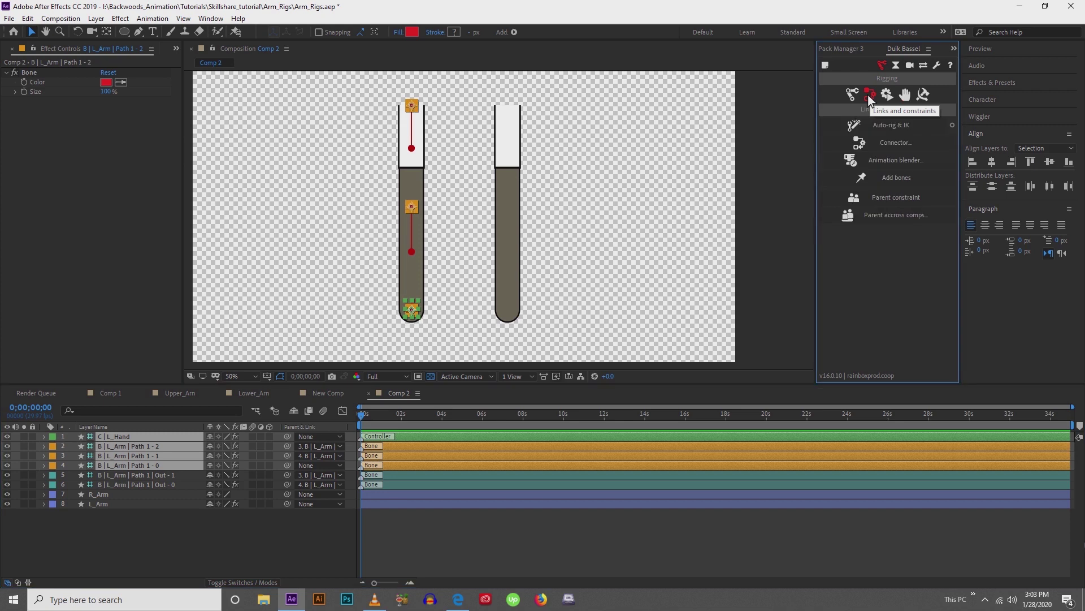
{"action": "left_click", "coordinate": [891, 124]}
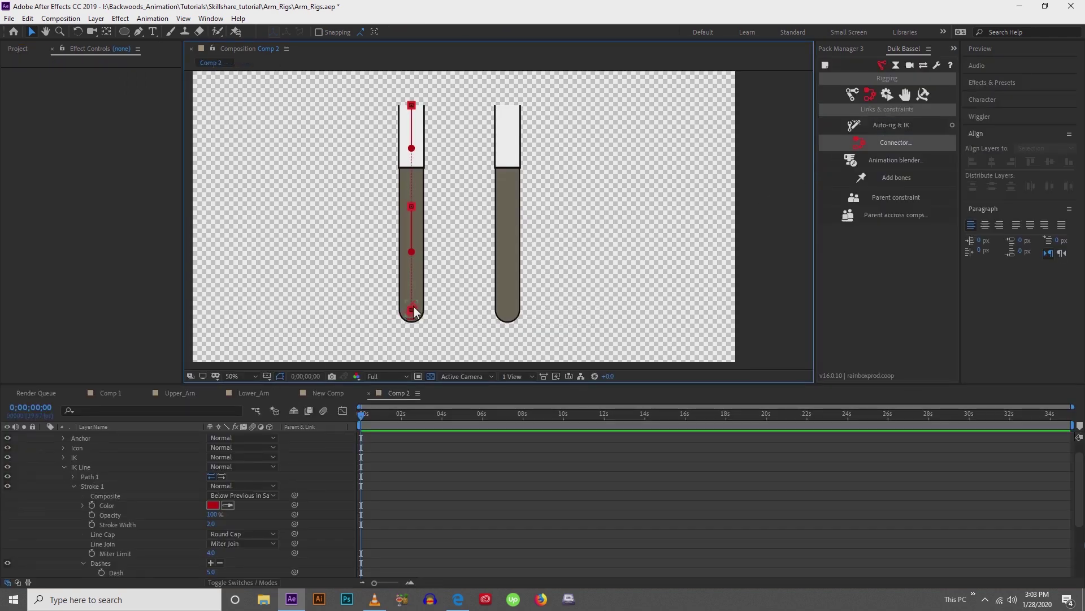
{"action": "left_click_drag", "start_coordinate": [411, 312], "coordinate": [426, 203]}
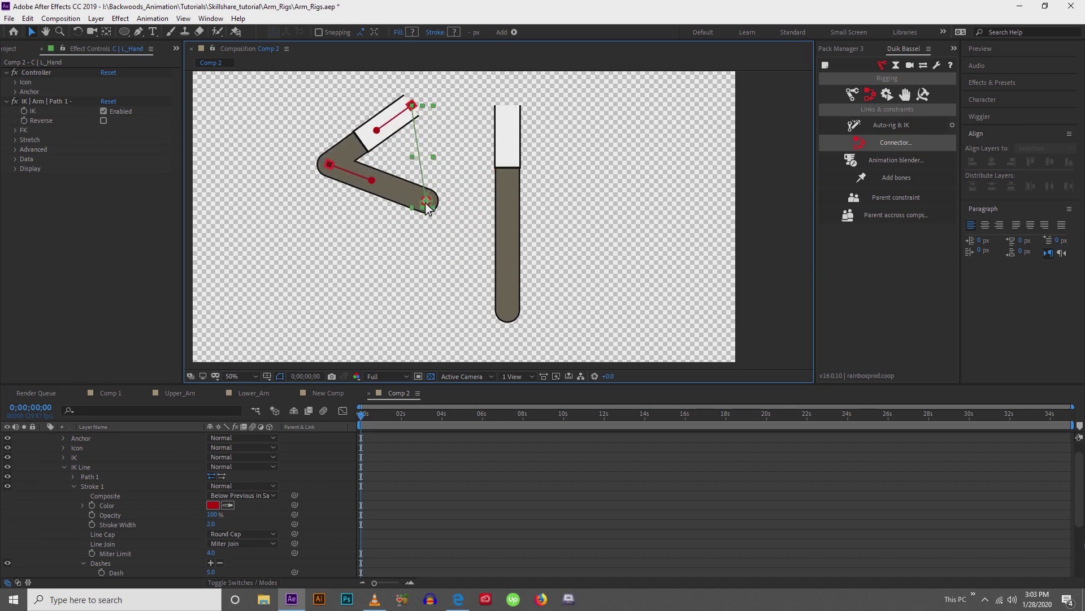
- Undo the test bend and hide the IK Line guide in the viewer
{"action": "key", "text": "ctrl+z"}
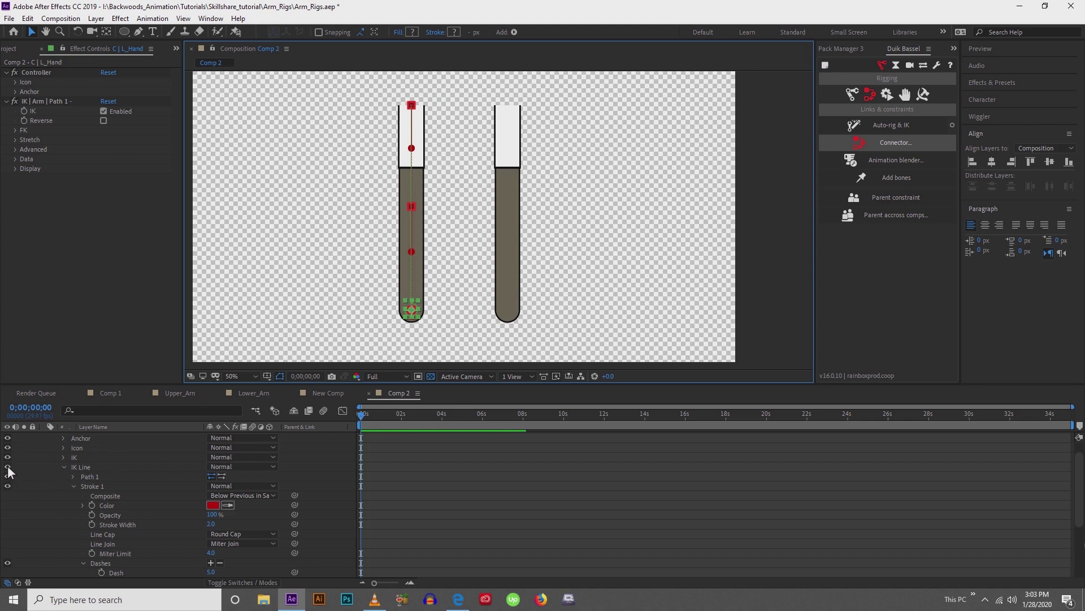
{"action": "left_click", "coordinate": [64, 468]}
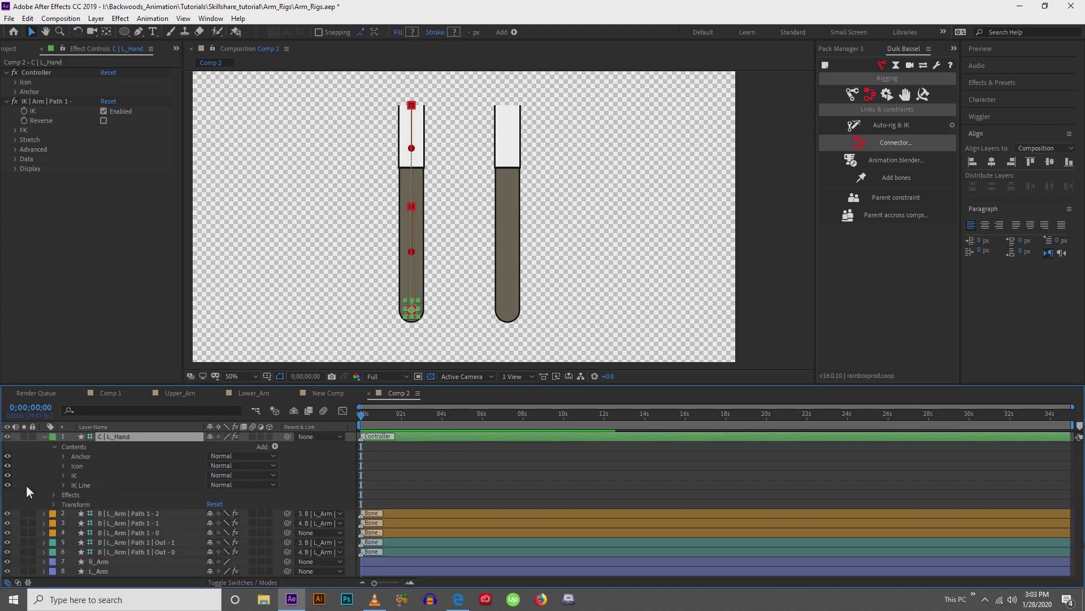
{"action": "left_click", "coordinate": [8, 486]}
- Pose the arm with a sharp elbow, curving the upper and lower segments and leveling the forearm
{"action": "left_click_drag", "start_coordinate": [412, 310], "coordinate": [433, 234]}
{"action": "left_click_drag", "start_coordinate": [384, 209], "coordinate": [368, 221]}
{"action": "left_click", "coordinate": [387, 146]}
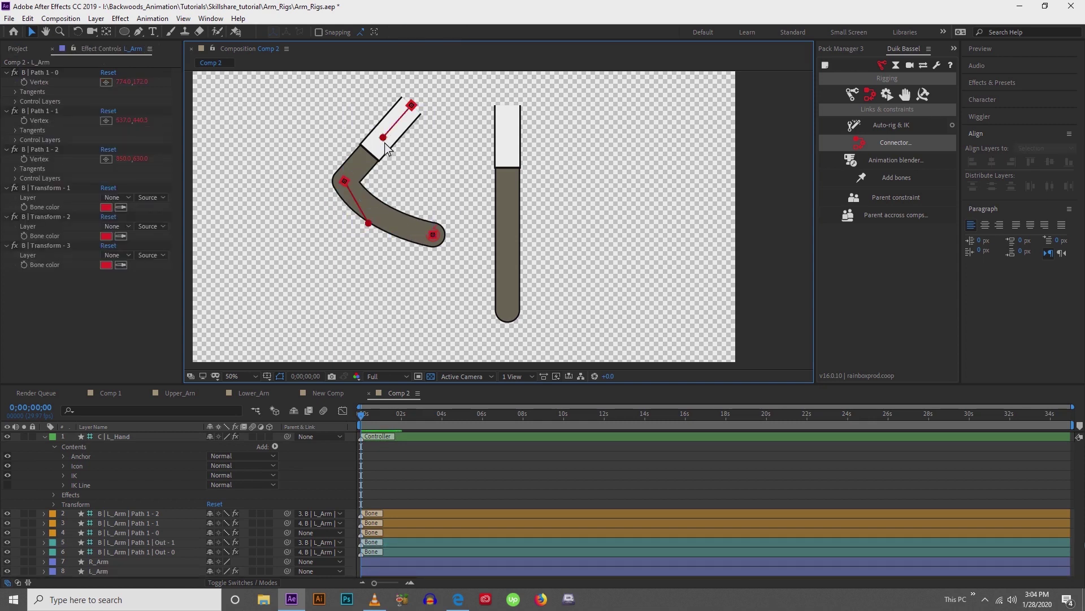
{"action": "left_click_drag", "start_coordinate": [385, 143], "coordinate": [362, 158]}
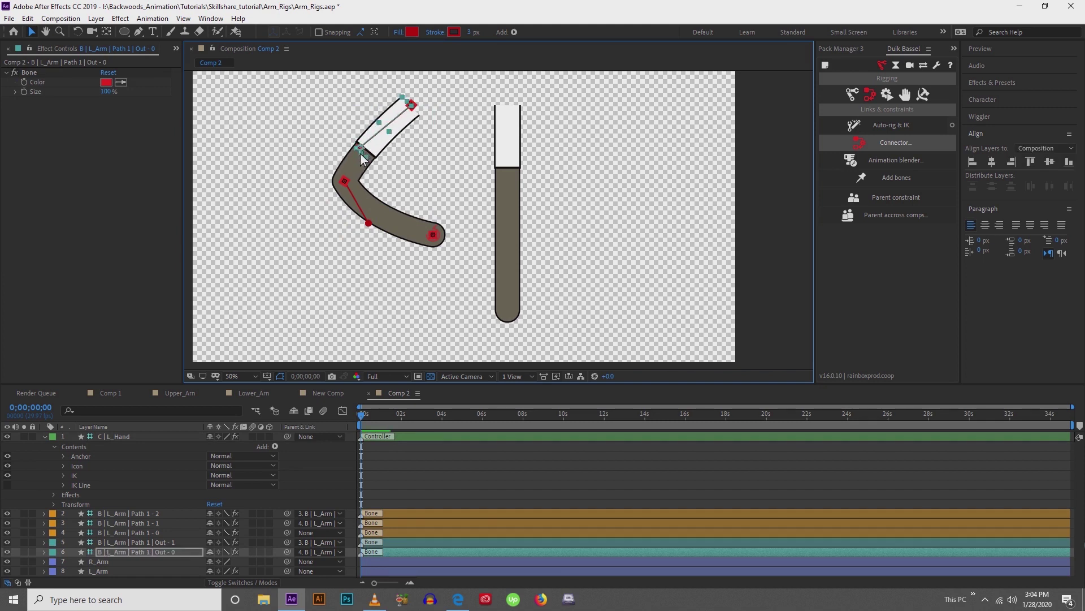
{"action": "left_click", "coordinate": [381, 247]}
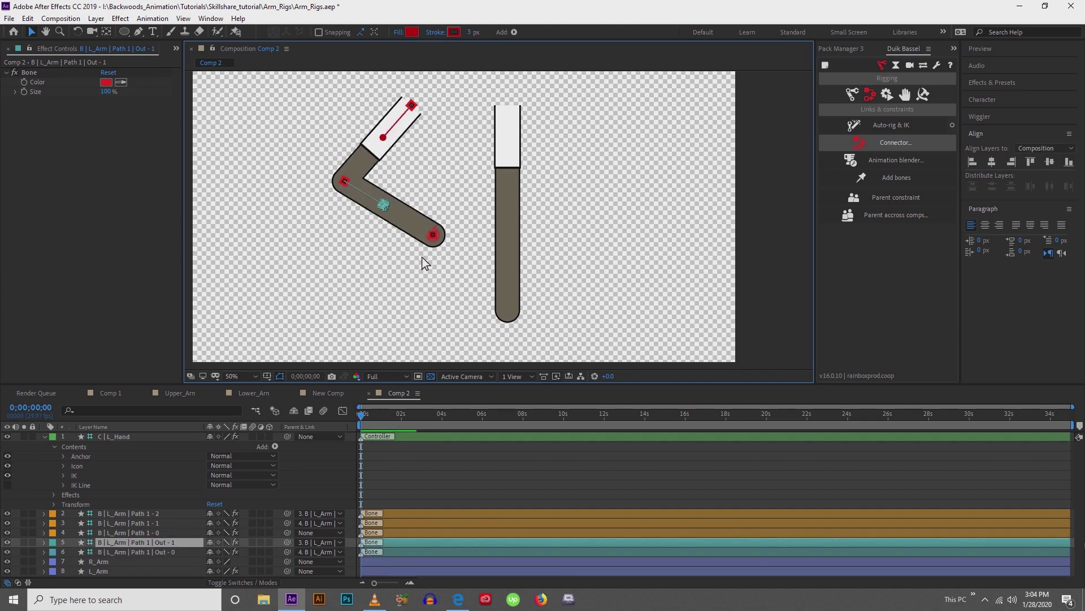
{"action": "left_click_drag", "start_coordinate": [432, 238], "coordinate": [452, 181]}
{"action": "scroll", "coordinate": [443, 215], "scroll_direction": "up", "scroll_amount": 2}
- Duplicate L_Arm's Arm and Arm 2 groups and move the copies, Arm 4 and Arm 3, above the sleeves
{"action": "left_click_drag", "start_coordinate": [410, 226], "coordinate": [520, 313]}
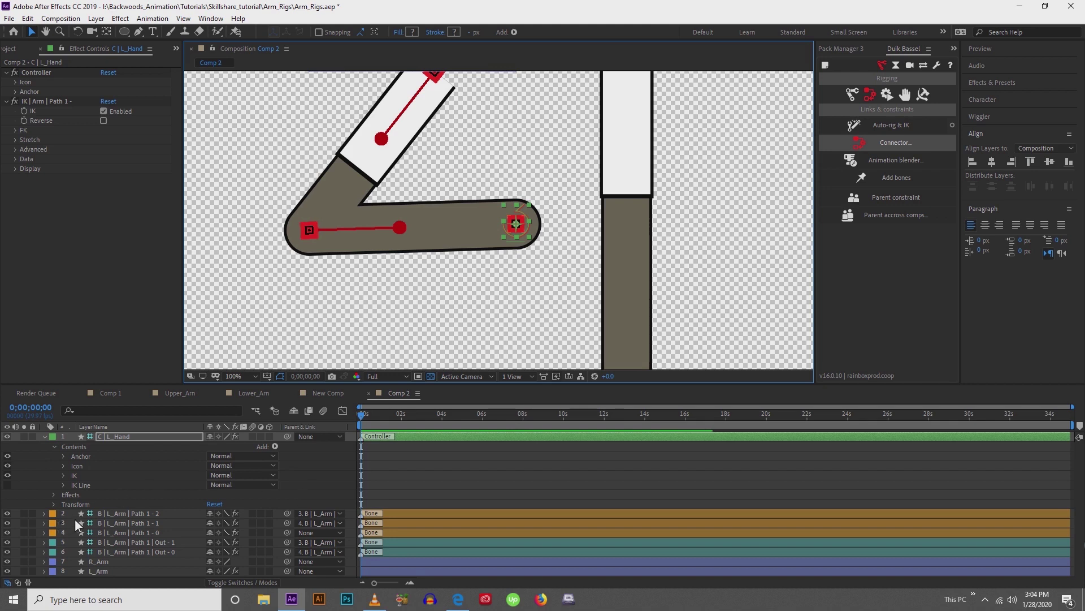
{"action": "left_click", "coordinate": [108, 568]}
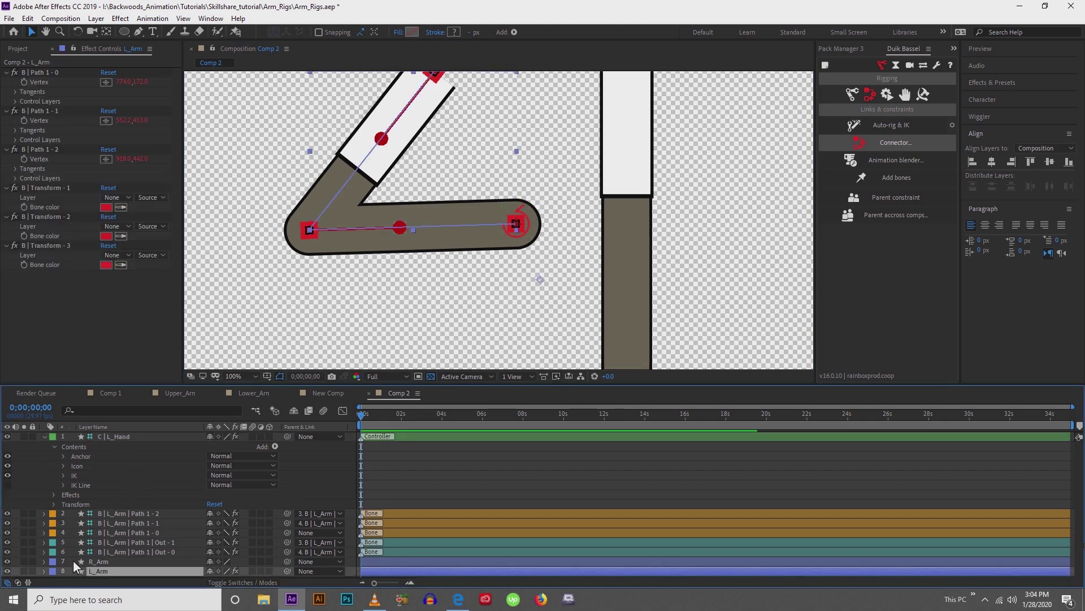
{"action": "left_click", "coordinate": [43, 571]}
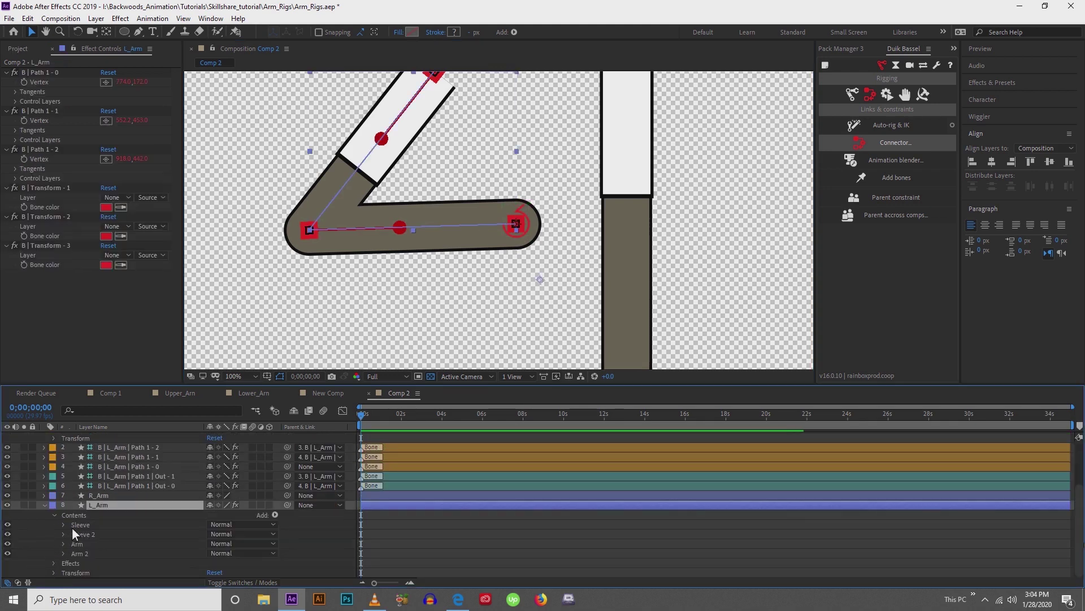
{"action": "left_click", "coordinate": [82, 545]}
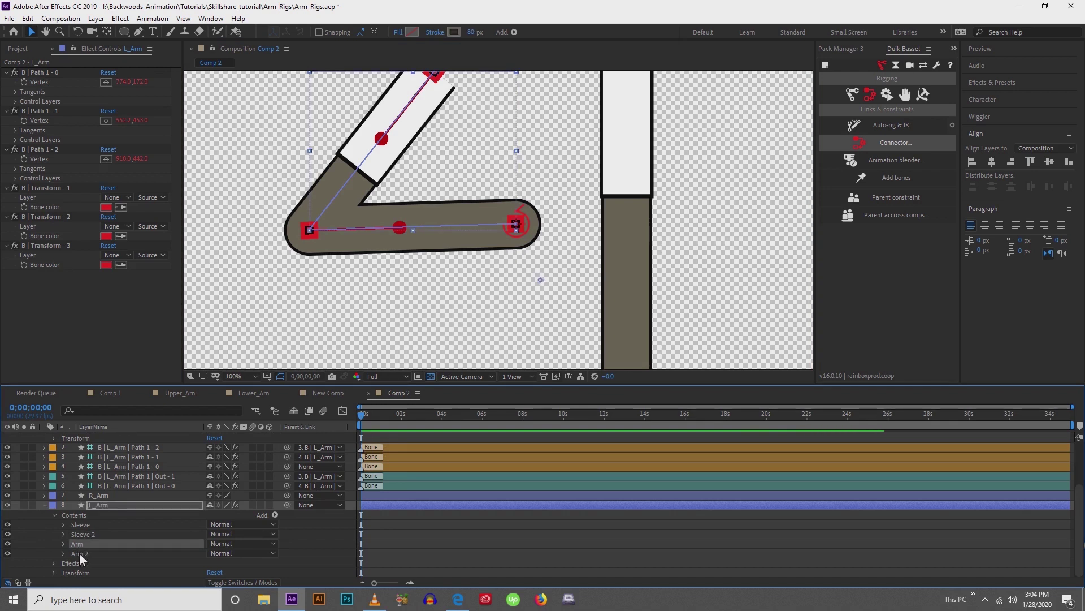
{"action": "left_click", "coordinate": [79, 552], "text": "shift"}
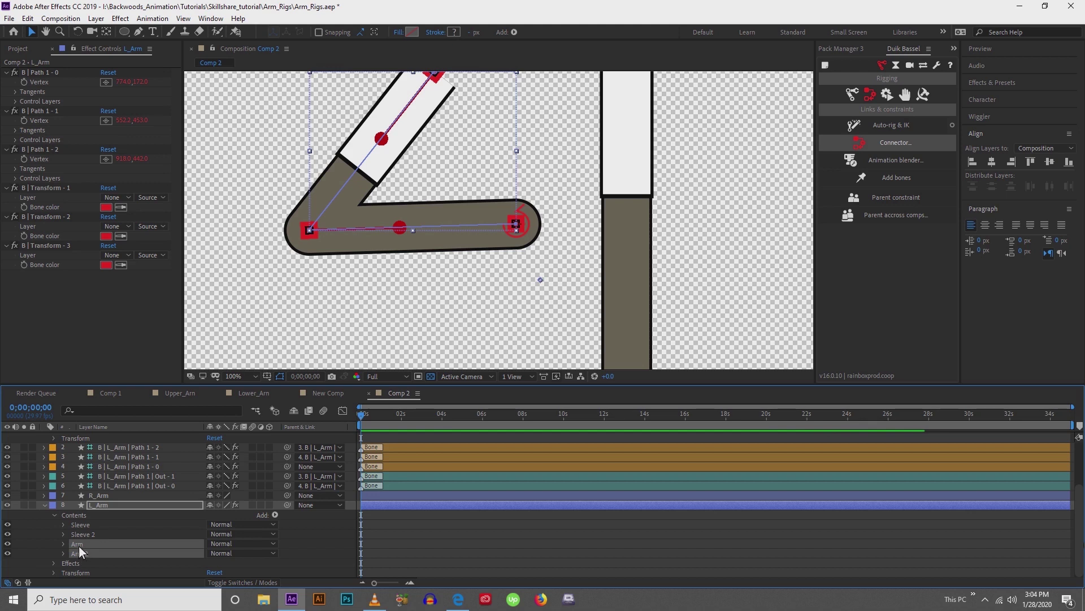
{"action": "key", "text": "ctrl+d"}
{"action": "left_click_drag", "start_coordinate": [82, 542], "coordinate": [88, 523]}
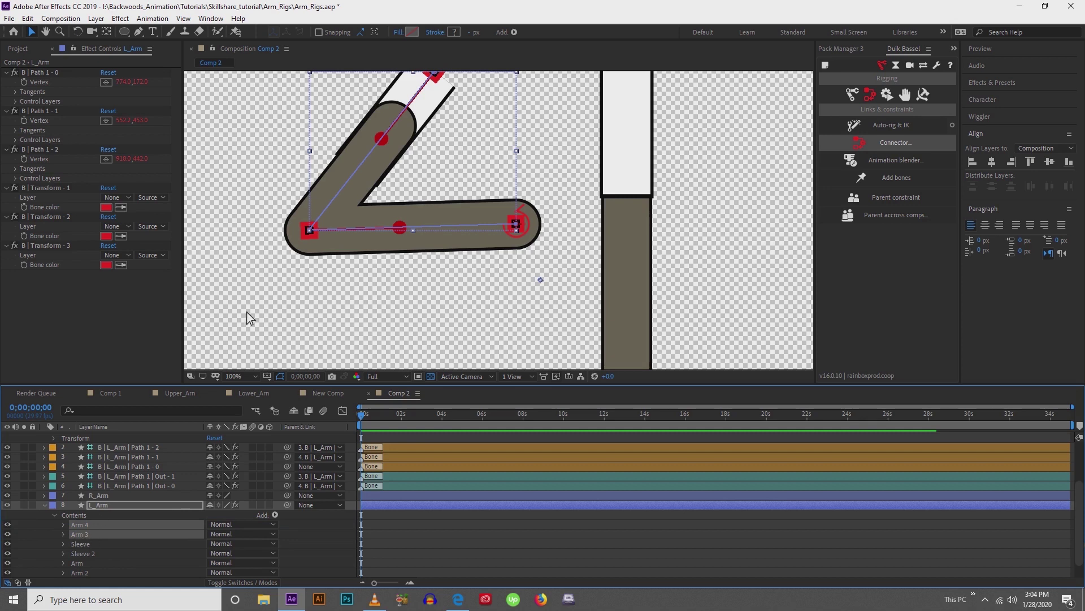
- Raise the Trim Paths Start of the Arm 4 copy to 50%
{"action": "left_click", "coordinate": [74, 525]}
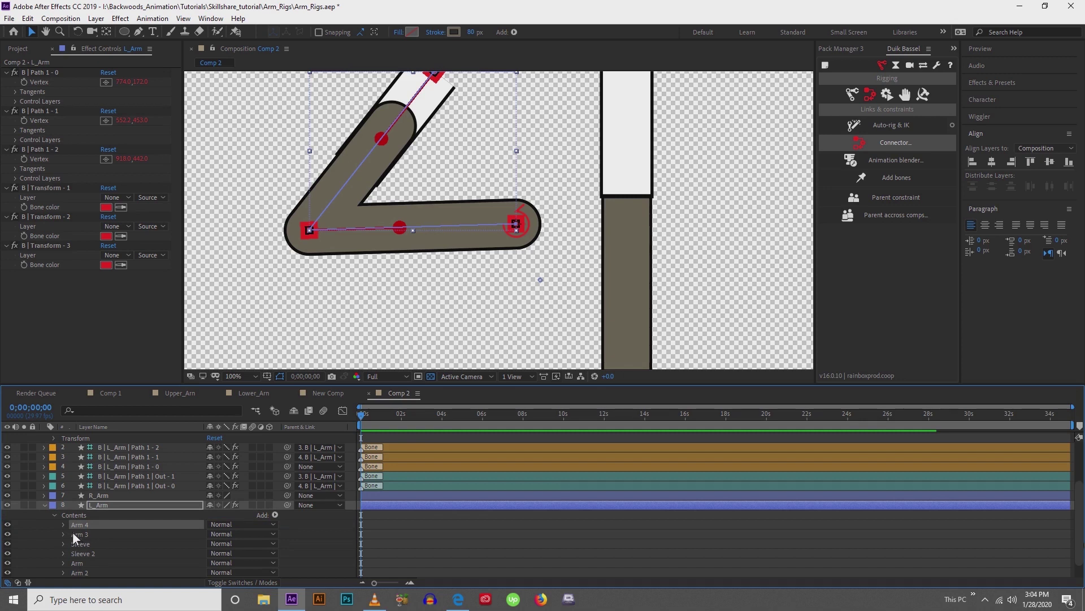
{"action": "left_click", "coordinate": [63, 524]}
{"action": "left_click", "coordinate": [74, 544]}
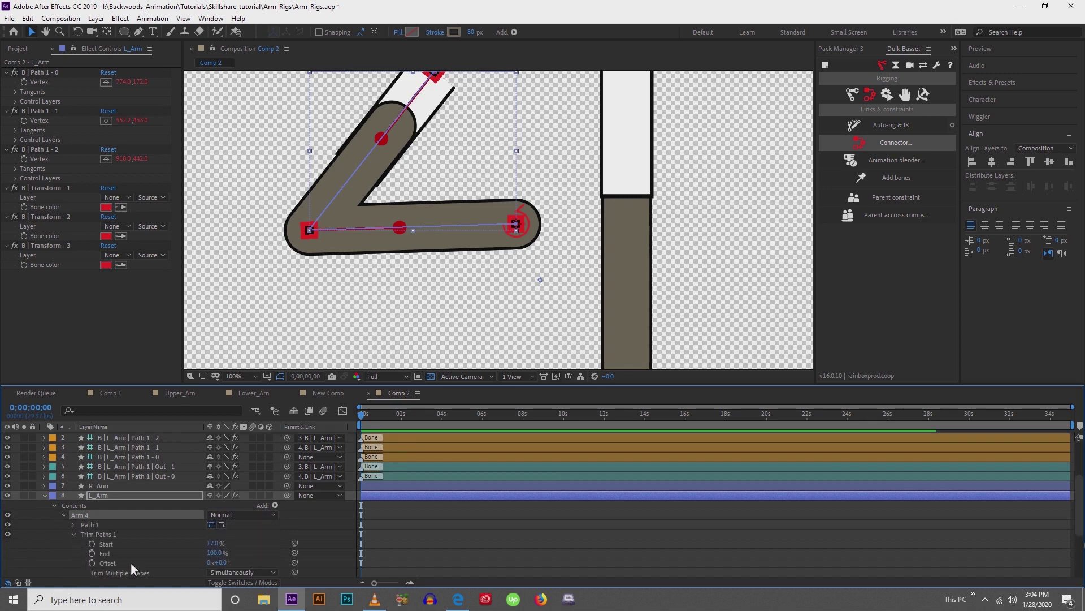
{"action": "left_click_drag", "start_coordinate": [215, 558], "coordinate": [225, 558]}
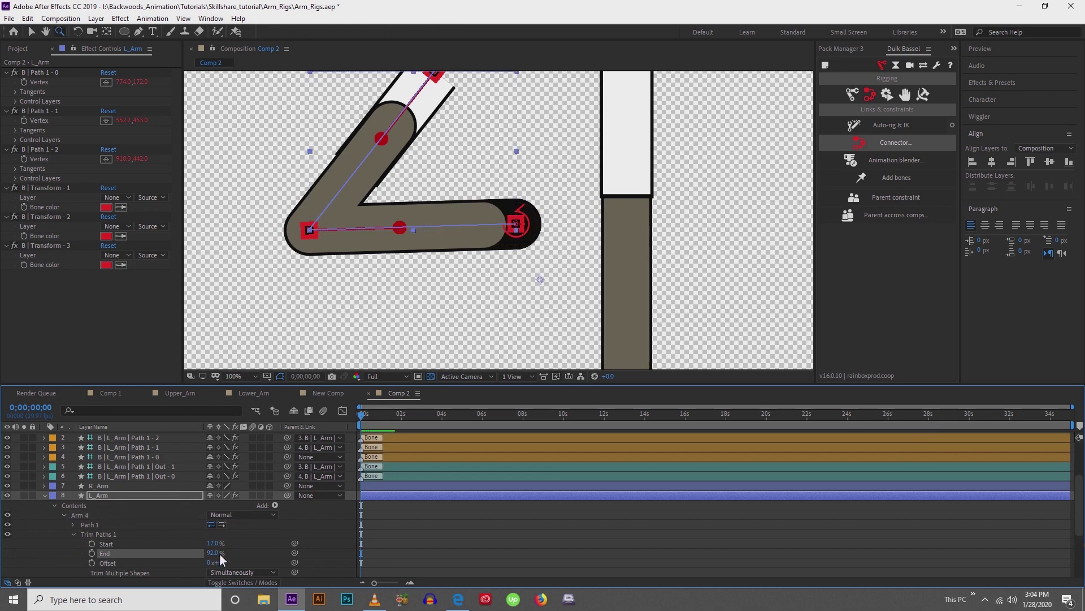
{"action": "left_click", "coordinate": [215, 544]}
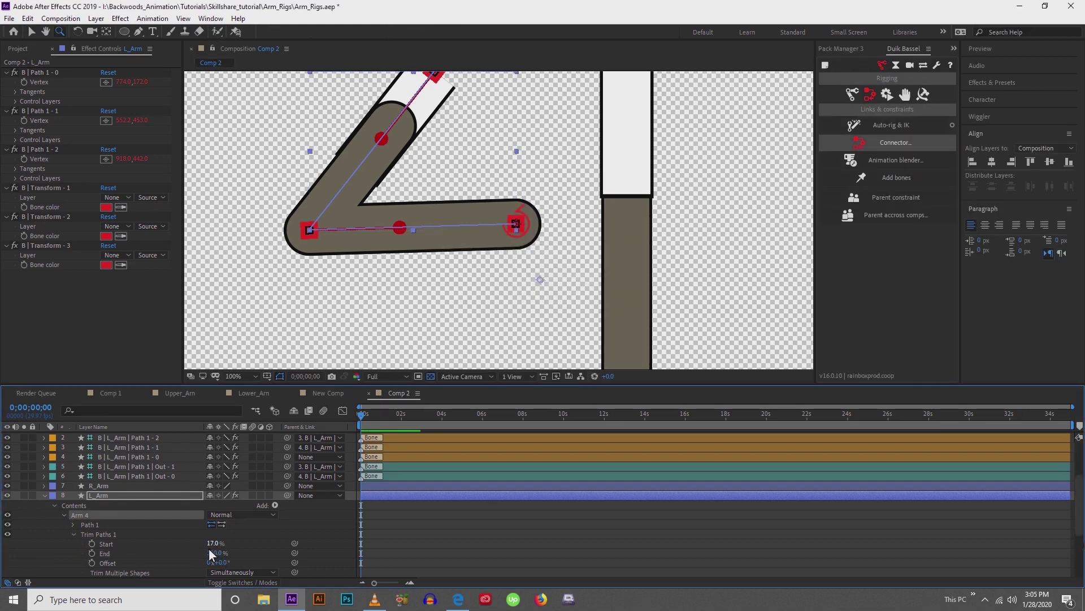
{"action": "left_click_drag", "start_coordinate": [212, 546], "coordinate": [224, 540]}
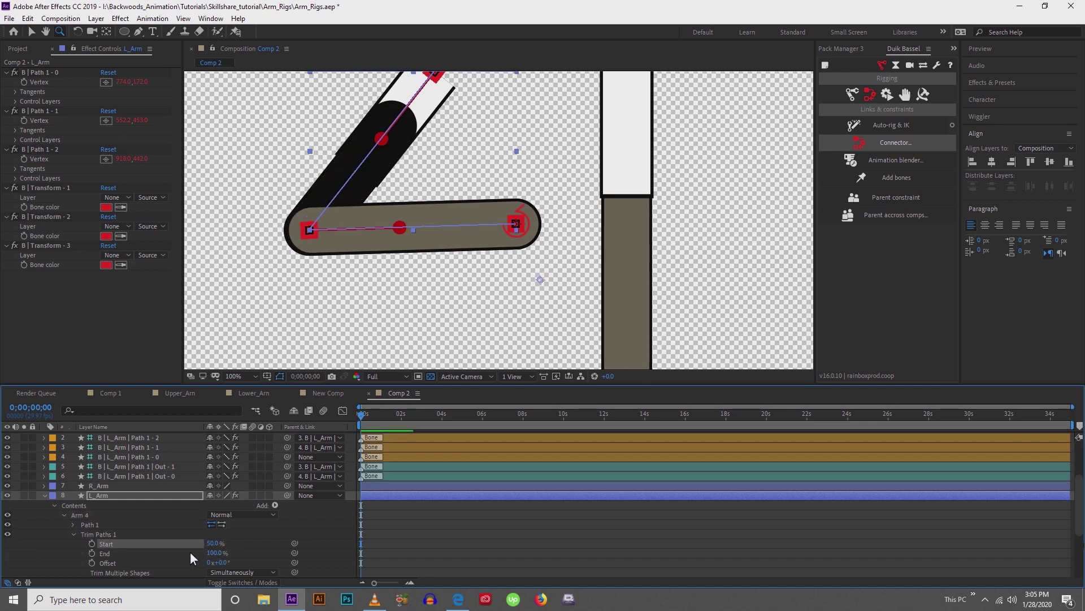
{"action": "scroll", "coordinate": [85, 547], "scroll_direction": "down", "scroll_amount": 1}
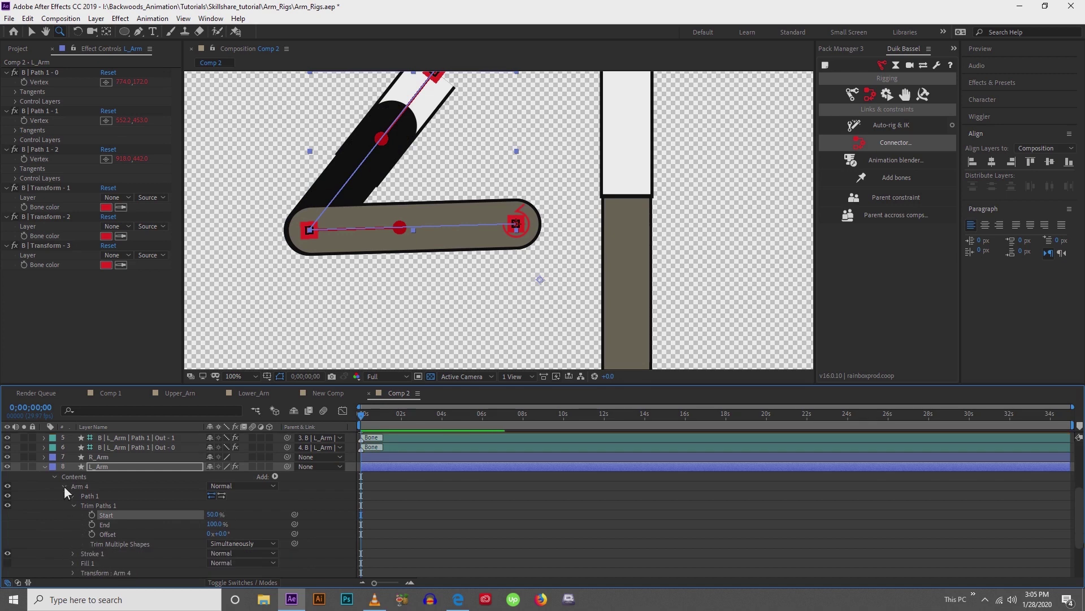
{"action": "left_click", "coordinate": [65, 486]}
- Set the Trim Paths Start of the Arm 3 copy to 55%
{"action": "left_click", "coordinate": [74, 515]}
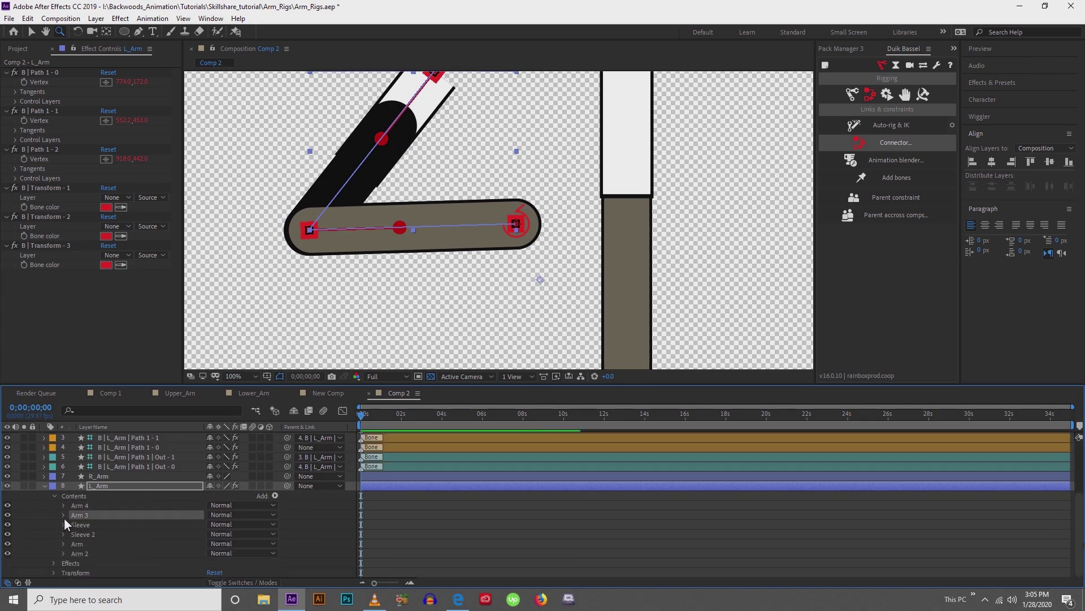
{"action": "left_click", "coordinate": [63, 514]}
{"action": "left_click", "coordinate": [74, 535]}
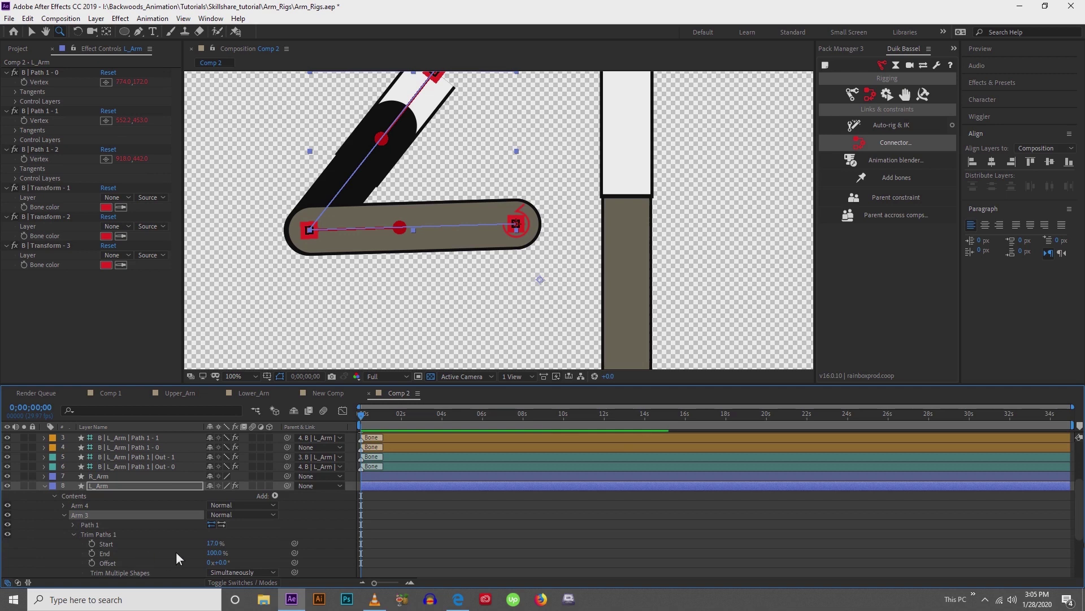
{"action": "left_click_drag", "start_coordinate": [214, 545], "coordinate": [230, 538]}
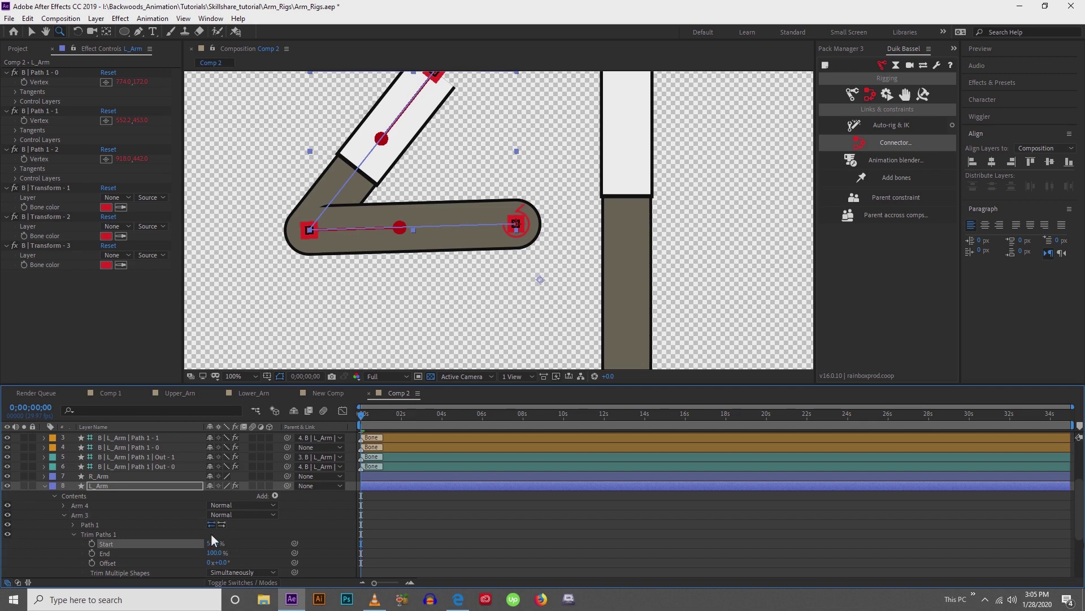
{"action": "left_click", "coordinate": [415, 506]}
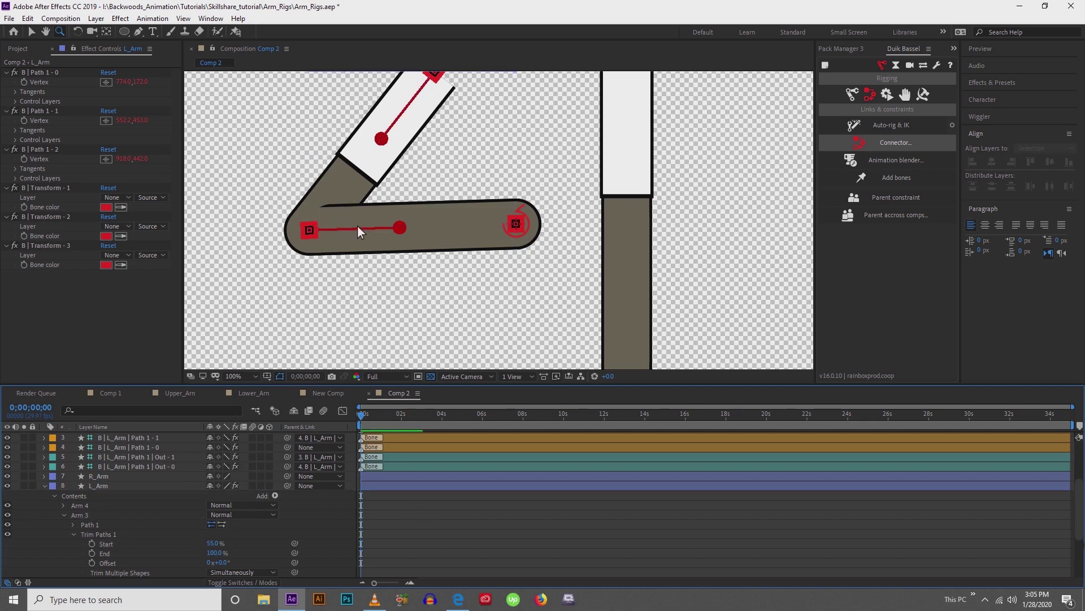
- Test the IK by moving the hand controller and the forearm's Out - 1 bone
{"action": "key", "text": "v"}
{"action": "scroll", "coordinate": [498, 220], "scroll_direction": "down", "scroll_amount": 2}
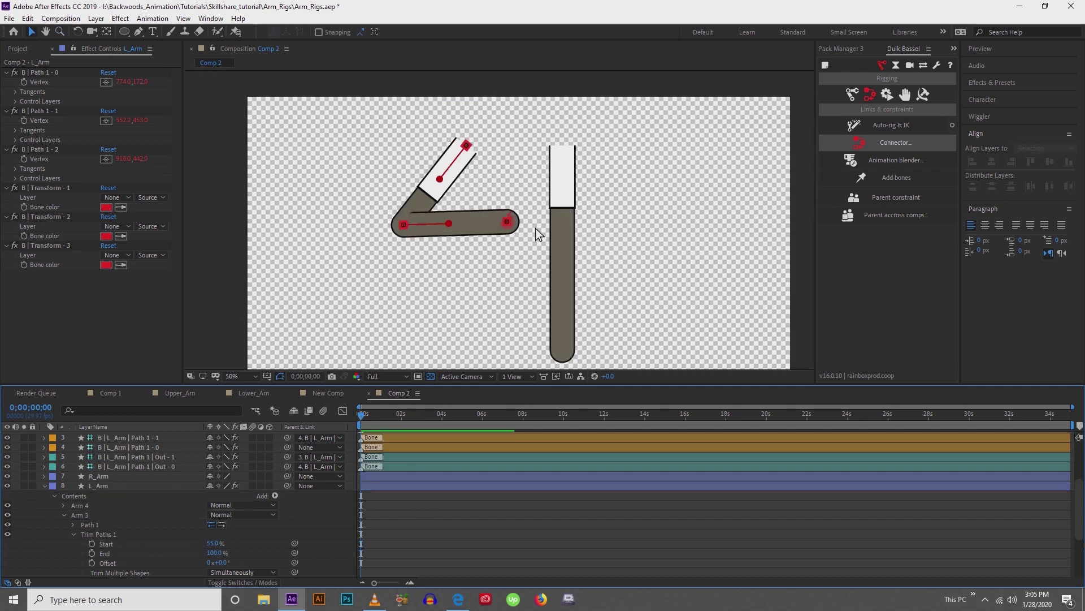
{"action": "mouse_move", "coordinate": [507, 222]}
{"action": "left_mouse_down"}
{"action": "mouse_move", "coordinate": [510, 258]}
{"action": "mouse_move", "coordinate": [525, 179]}
{"action": "mouse_move", "coordinate": [524, 232]}
{"action": "left_mouse_up"}
{"action": "left_click", "coordinate": [460, 243]}
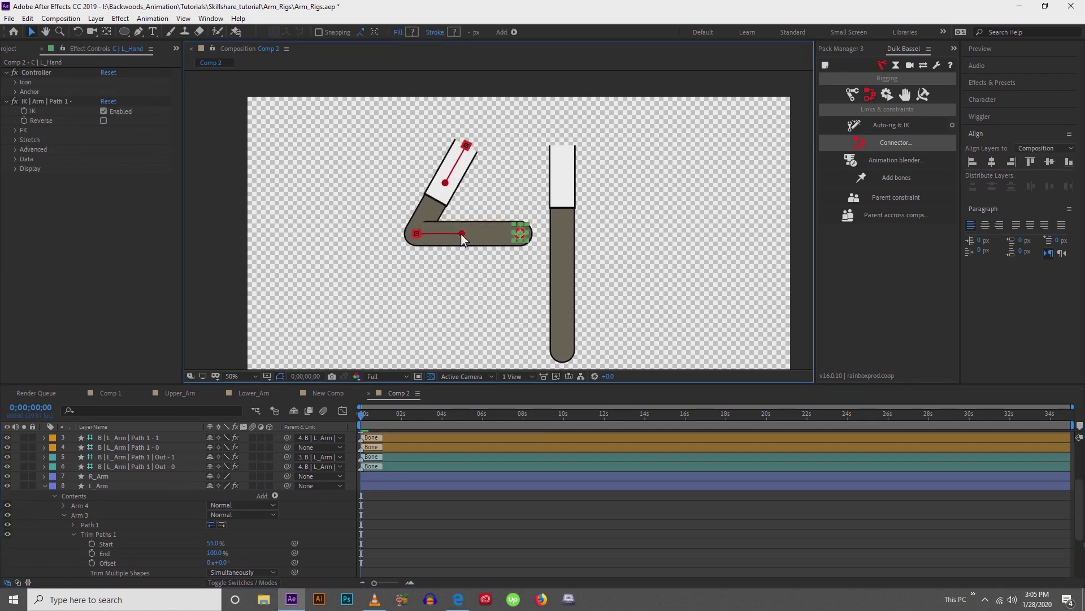
{"action": "mouse_move", "coordinate": [461, 245]}
{"action": "left_mouse_down"}
{"action": "mouse_move", "coordinate": [452, 210]}
{"action": "mouse_move", "coordinate": [462, 232]}
{"action": "left_mouse_up"}
{"action": "left_click_drag", "start_coordinate": [447, 287], "coordinate": [413, 249]}
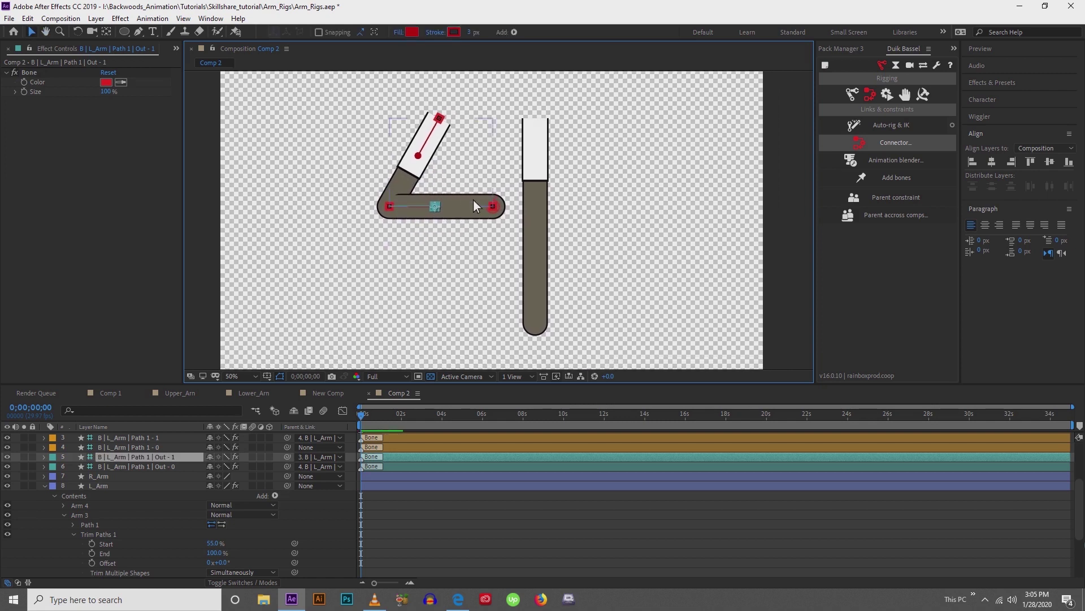
{"action": "left_click_drag", "start_coordinate": [496, 208], "coordinate": [419, 309]}
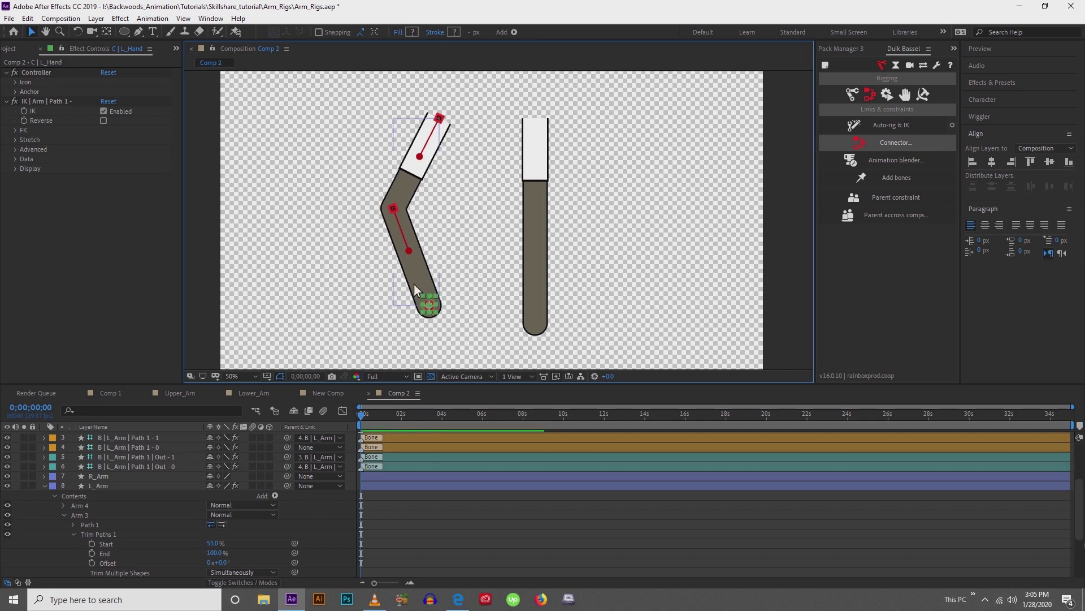
- Bend the elbow further, then enable Reverse on the IK to flip the bend direction
{"action": "left_click_drag", "start_coordinate": [433, 306], "coordinate": [445, 255]}
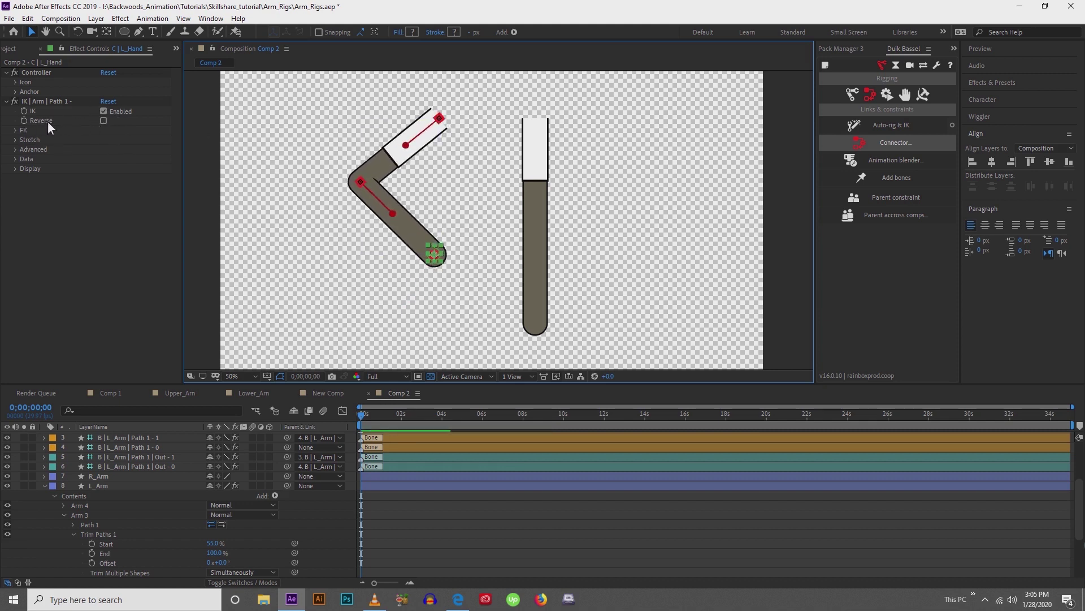
{"action": "left_click", "coordinate": [103, 120]}
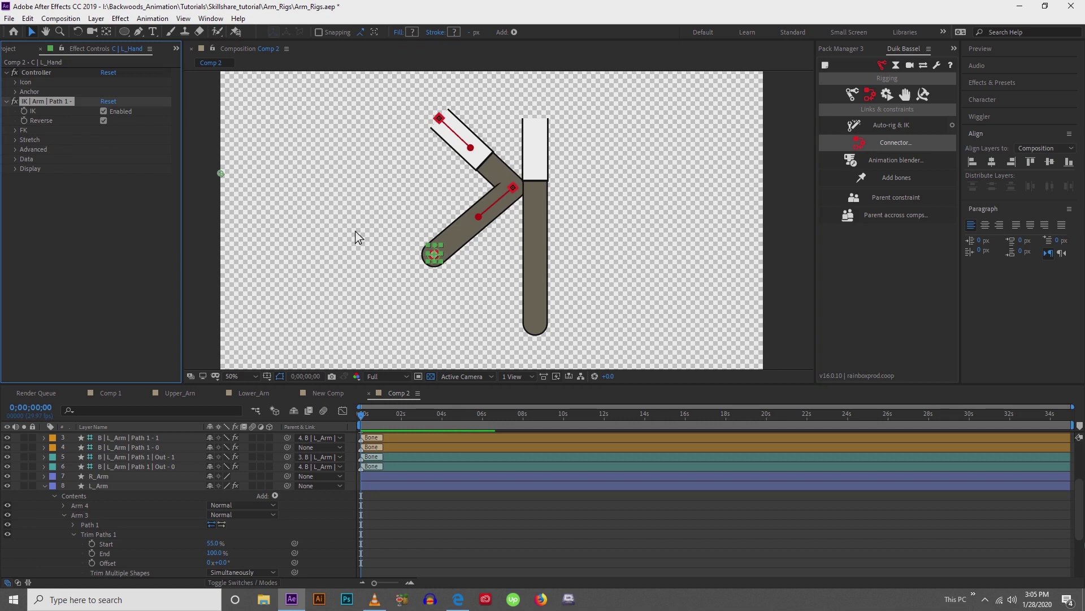
{"action": "left_click", "coordinate": [434, 252]}
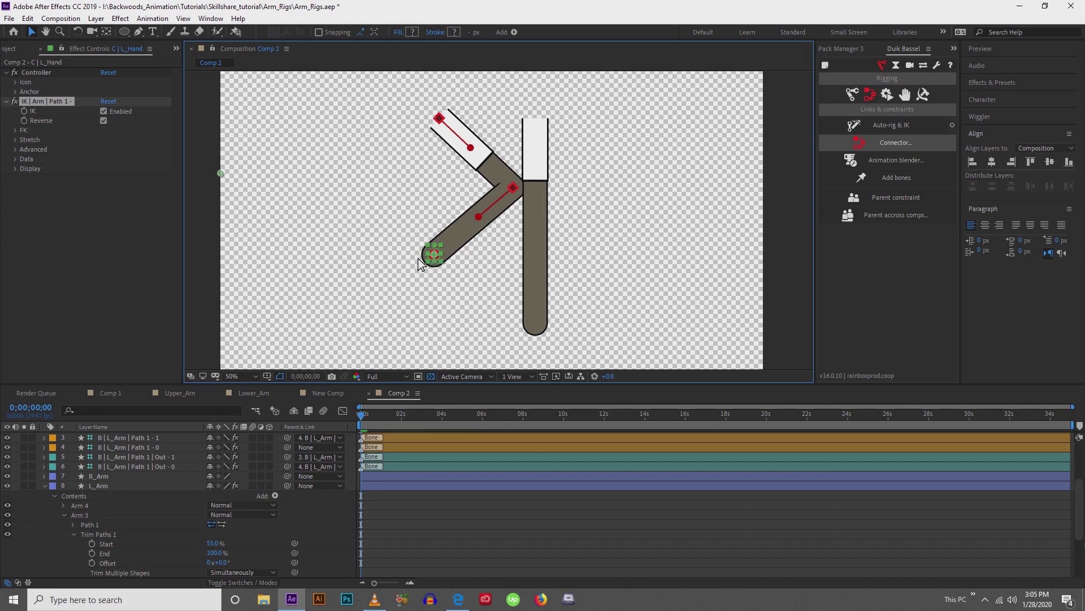
- At 100% zoom, test-bend the arm with the hand and bones, undoing the stray bone moves
{"action": "left_click", "coordinate": [418, 257]}
{"action": "key", "text": "."}
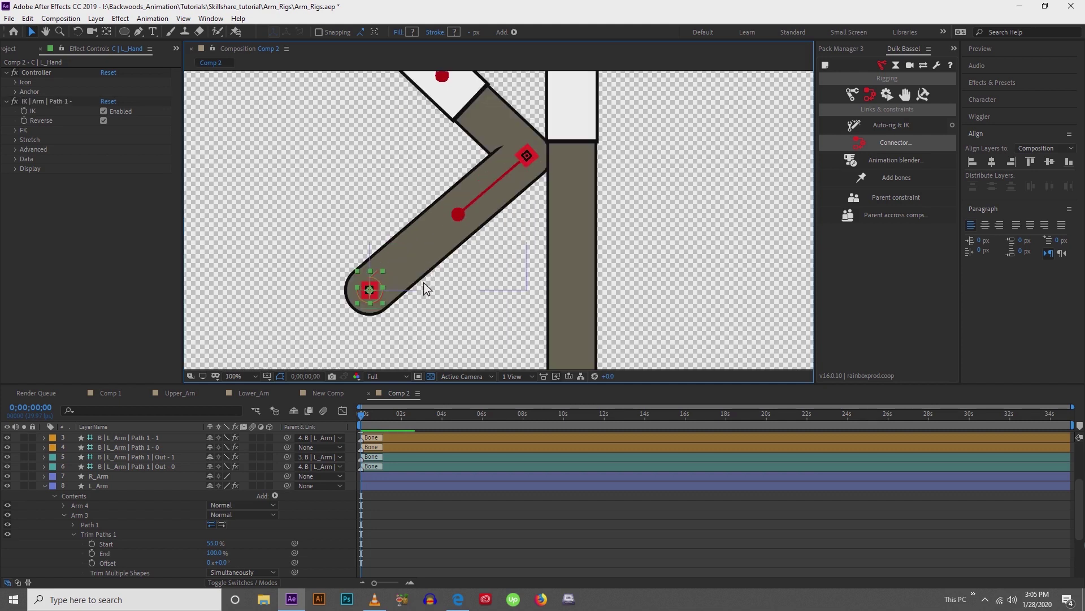
{"action": "left_click_drag", "start_coordinate": [368, 291], "coordinate": [235, 181]}
{"action": "left_click_drag", "start_coordinate": [356, 198], "coordinate": [361, 221]}
{"action": "left_click_drag", "start_coordinate": [421, 130], "coordinate": [396, 149]}
{"action": "key", "text": "ctrl+z"}
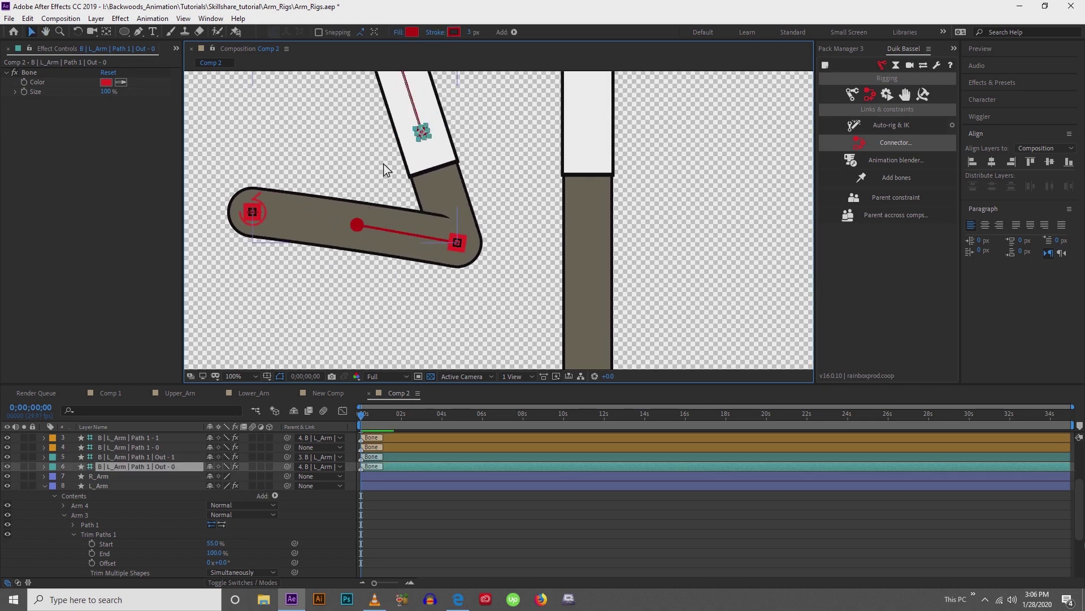
{"action": "key", "text": "ctrl+z"}
{"action": "key", "text": "ctrl+z"}
{"action": "key", "text": "ctrl+z"}
{"action": "scroll", "coordinate": [359, 191], "scroll_direction": "down", "scroll_amount": 2}
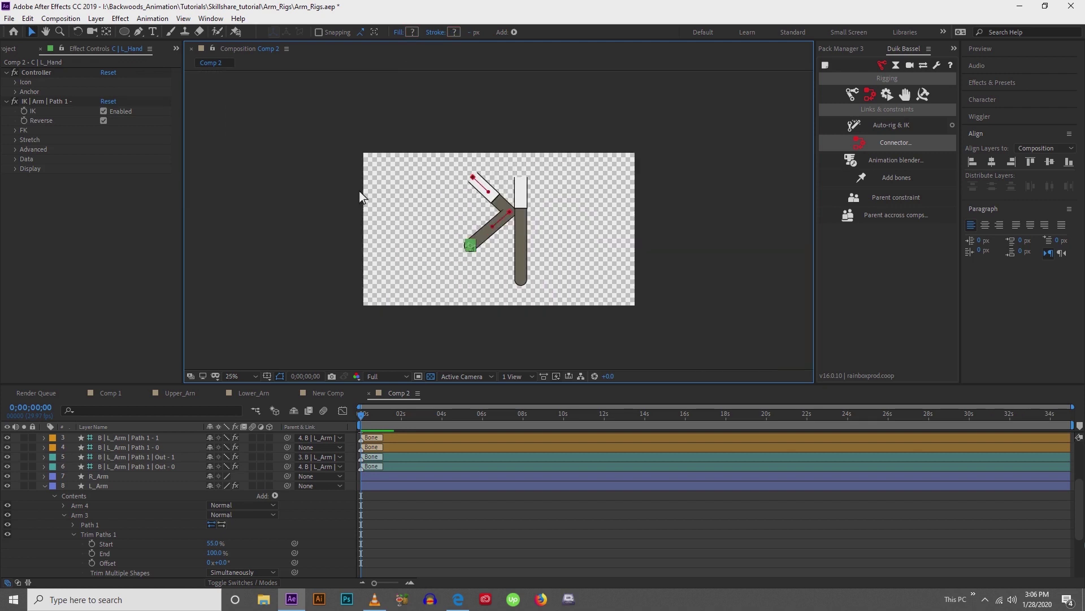
{"action": "scroll", "coordinate": [360, 199], "scroll_direction": "down", "scroll_amount": 1}
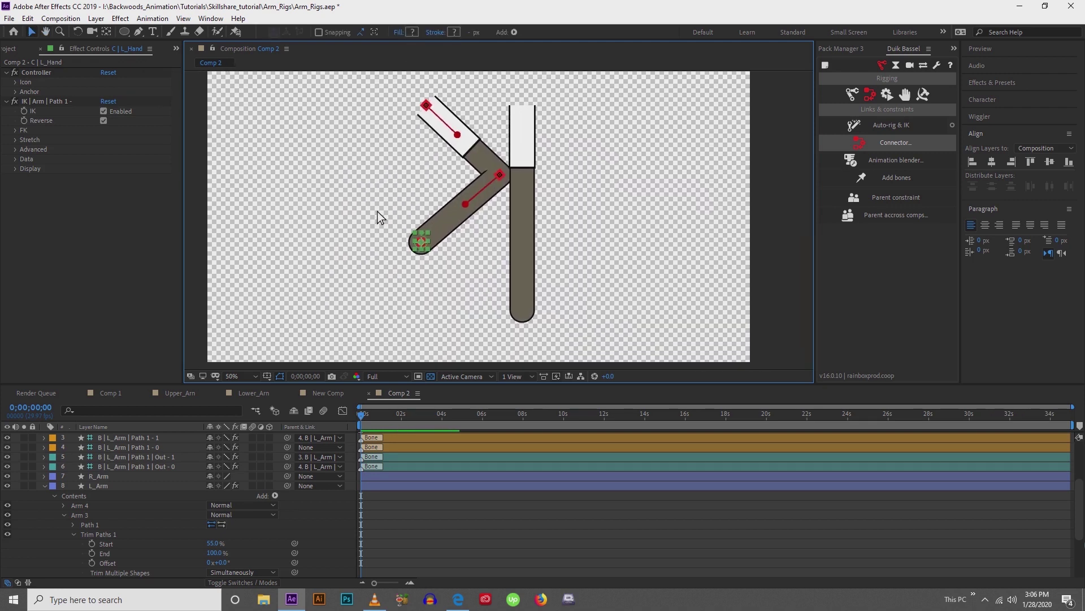
- Lower the C | L_Hand controller so the left arm hangs straight beside the right arm
{"action": "key", "text": "ctrl+z"}
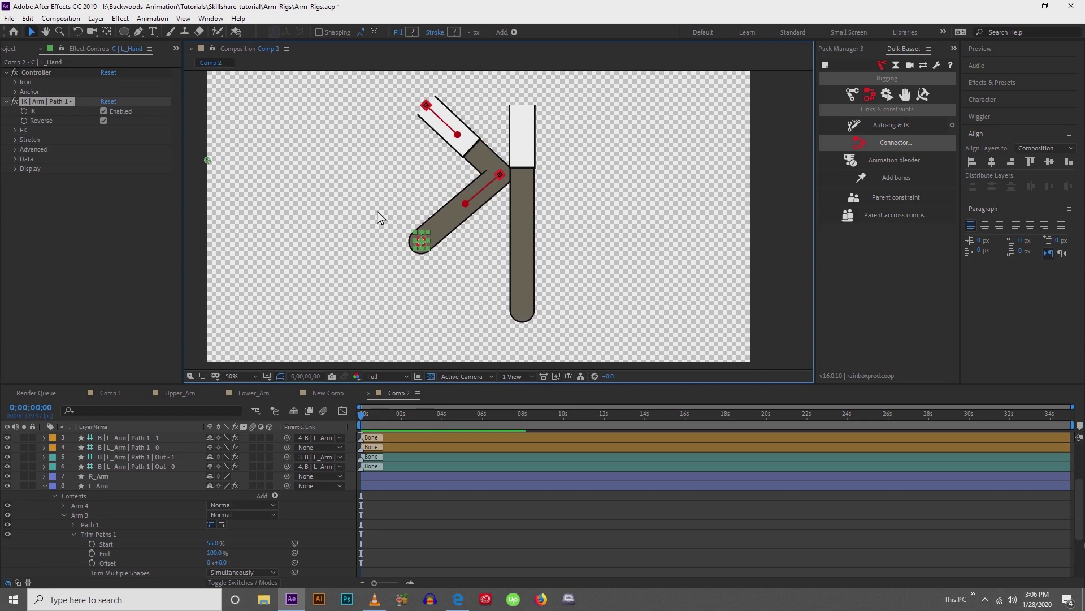
{"action": "left_click", "coordinate": [295, 238]}
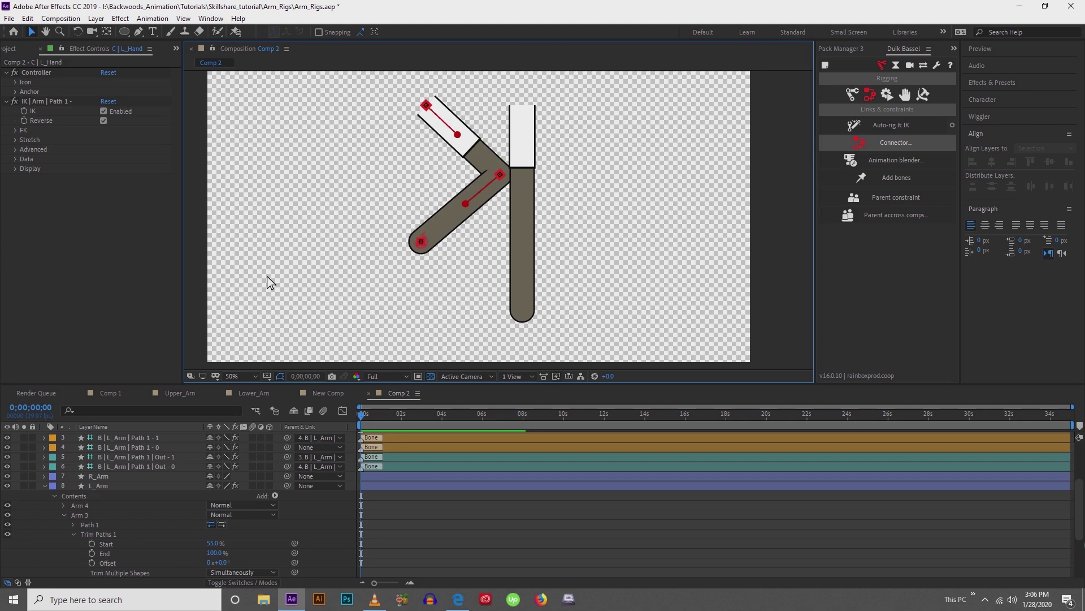
{"action": "key", "text": "ctrl+z"}
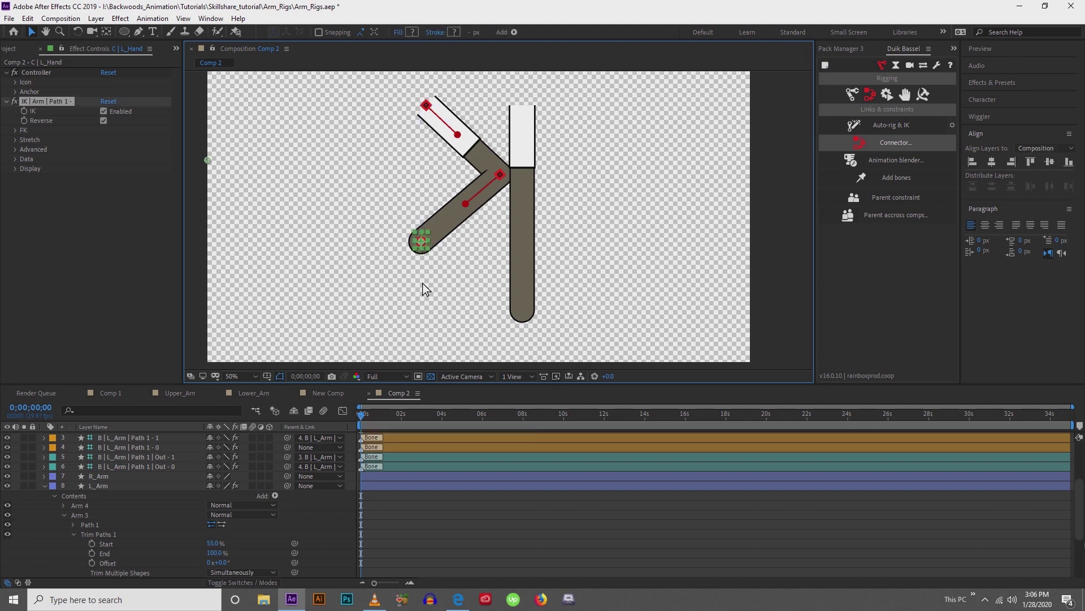
{"action": "key", "text": "ctrl+z"}
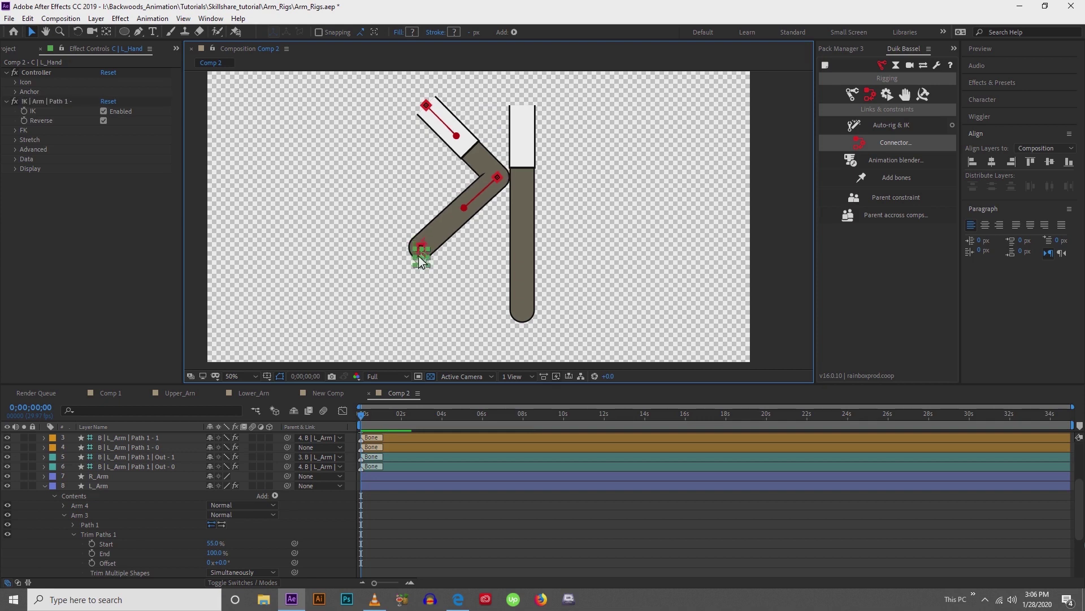
{"action": "left_click_drag", "start_coordinate": [418, 258], "coordinate": [428, 279]}
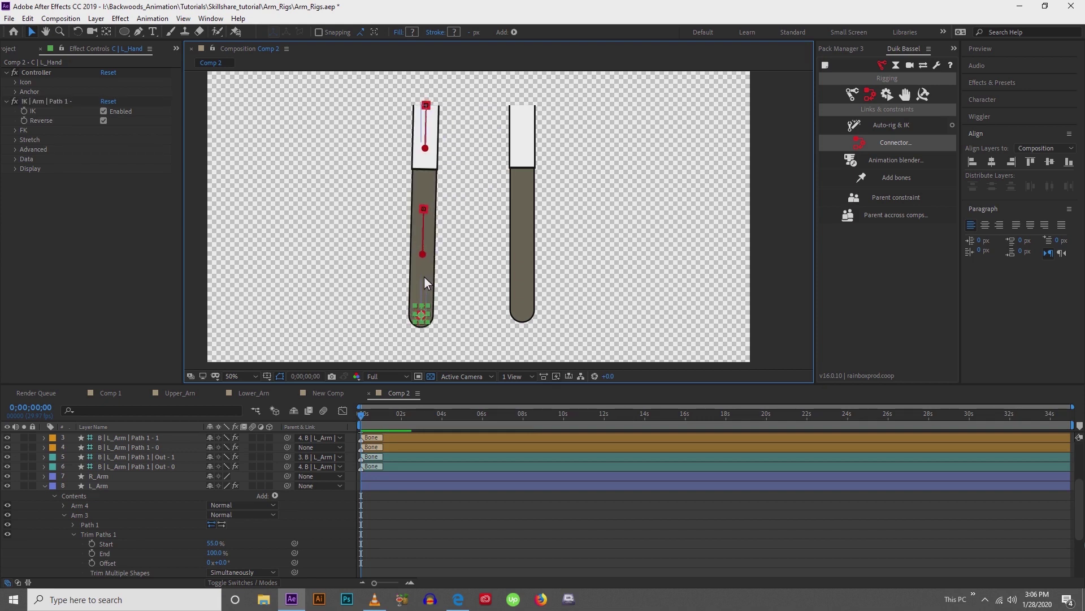
{"action": "left_click_drag", "start_coordinate": [422, 315], "coordinate": [401, 295]}
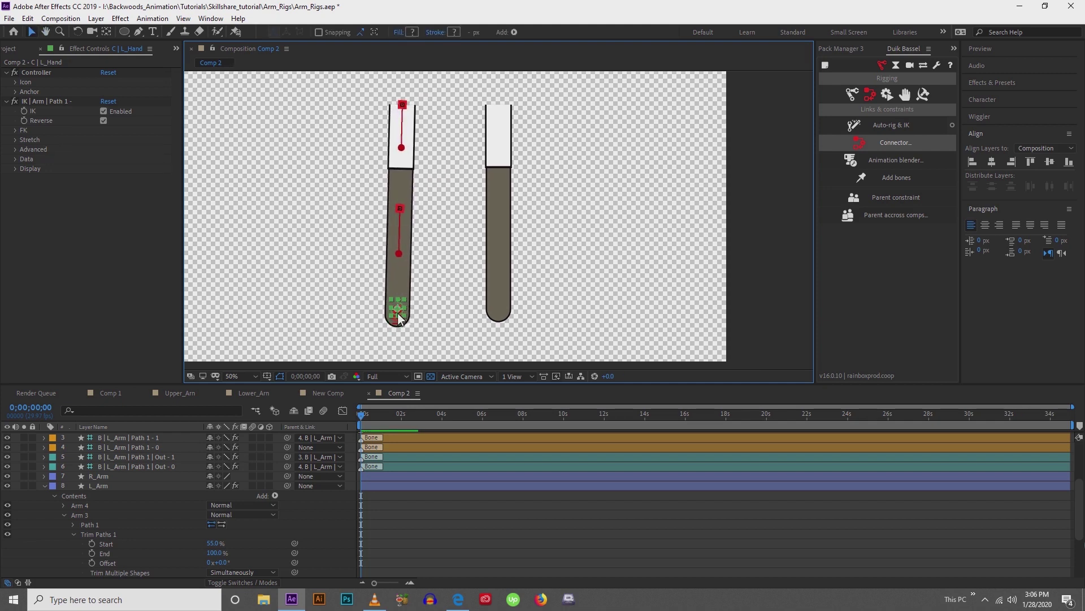
- Collapse the L_Arm and C | L_Hand layer contents in the timeline
{"action": "left_click", "coordinate": [44, 486]}
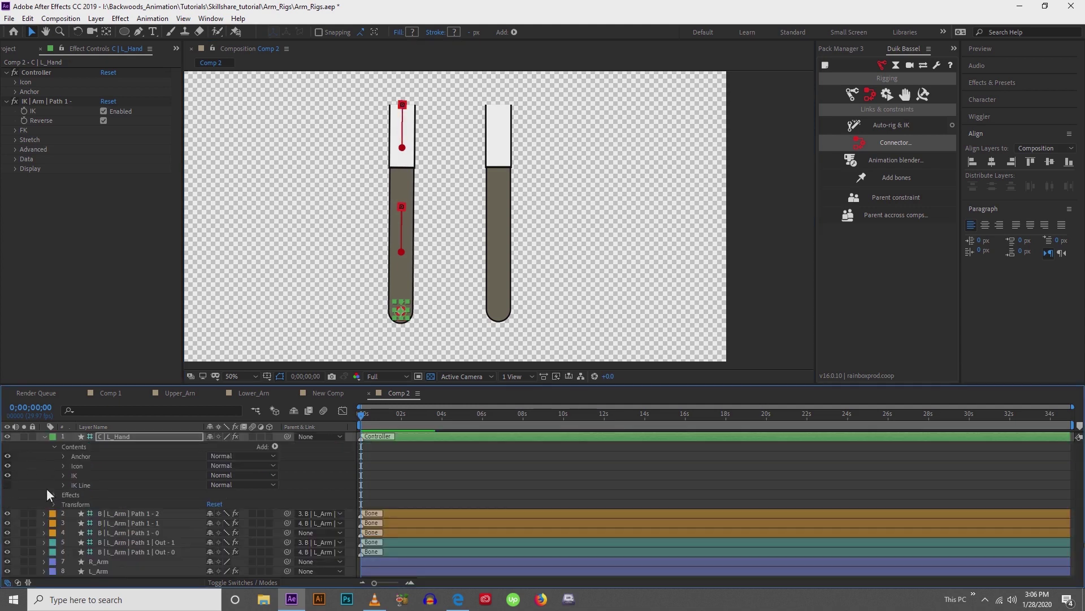
{"action": "left_click", "coordinate": [45, 437]}
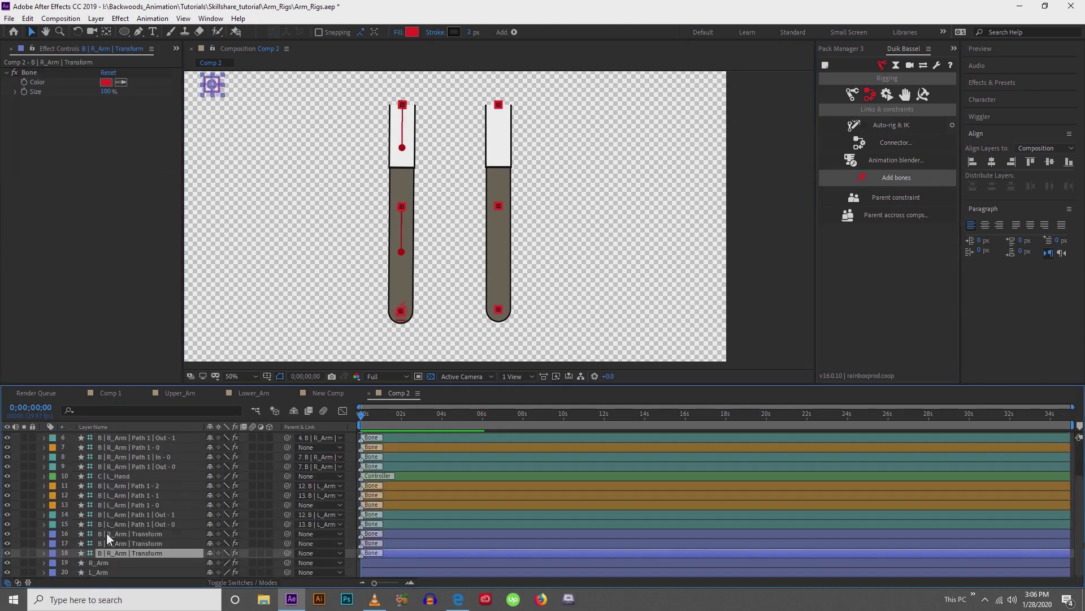